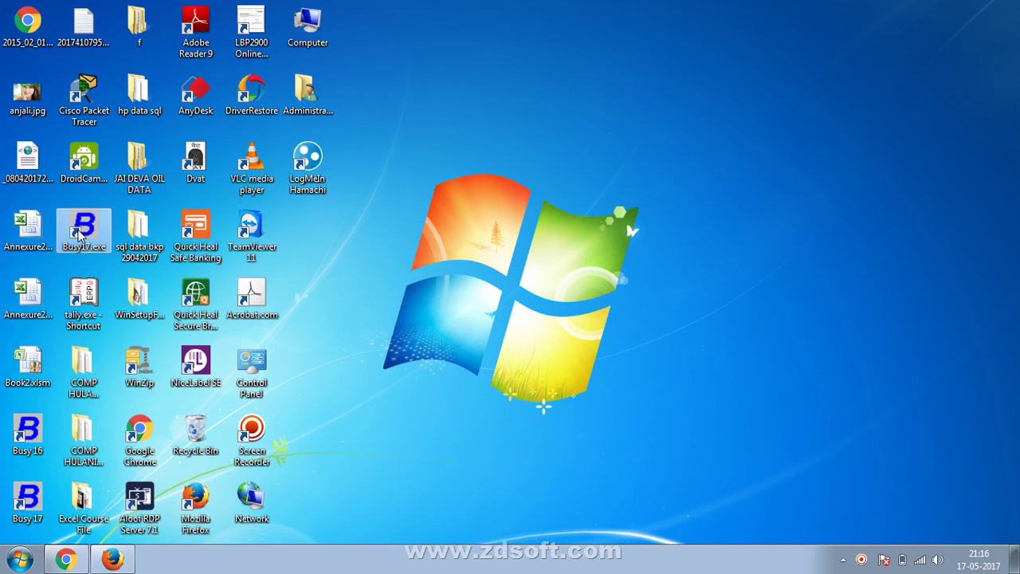
Move the Busy17.exe, Busy 16 and Busy 17 shortcuts side by side onto an empty area of the desktop.
drag(84, 227, 590, 28)
drag(27, 431, 644, 19)
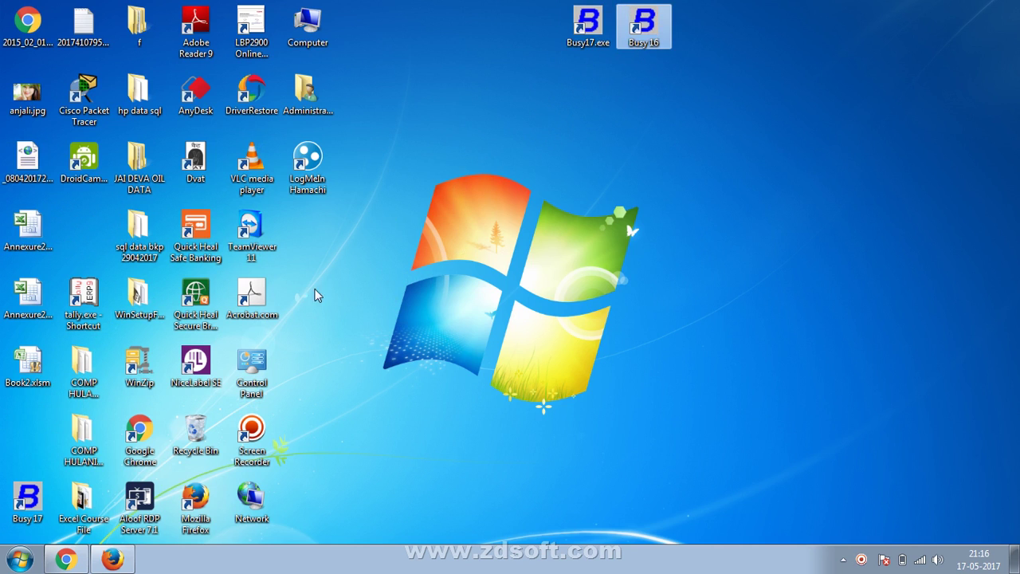
drag(29, 498, 702, 21)
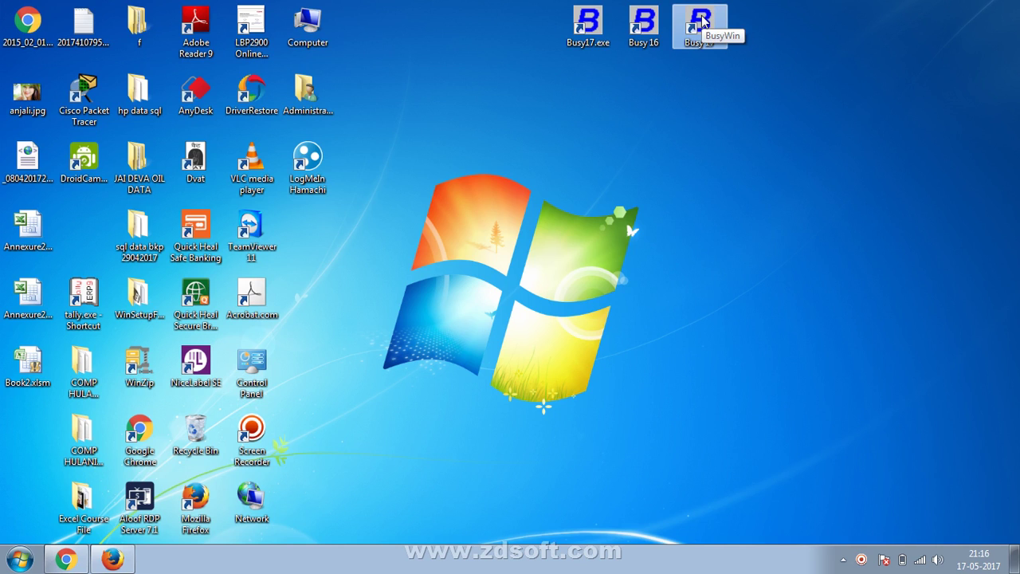
drag(993, 53, 506, 45)
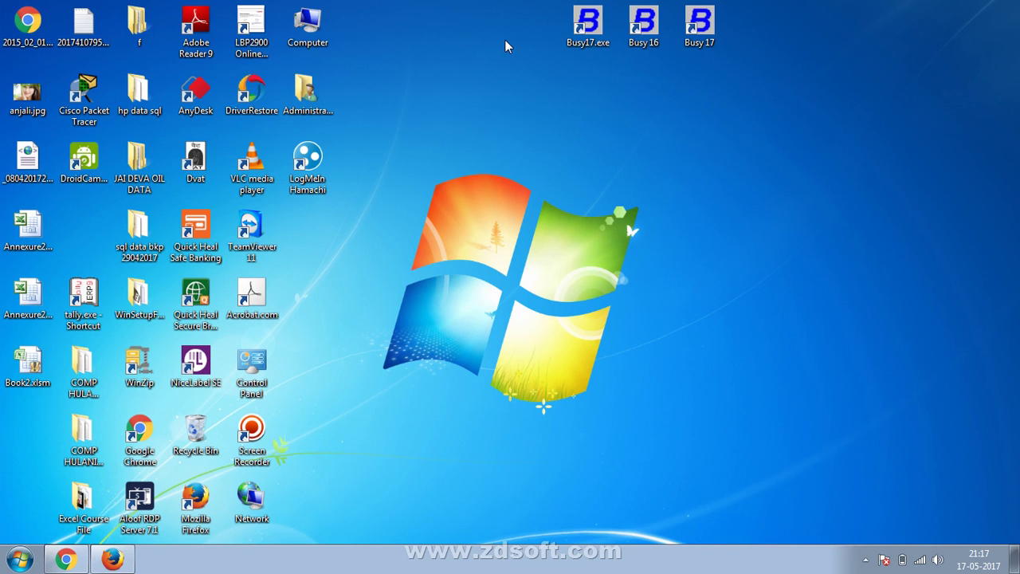
drag(480, 2, 851, 70)
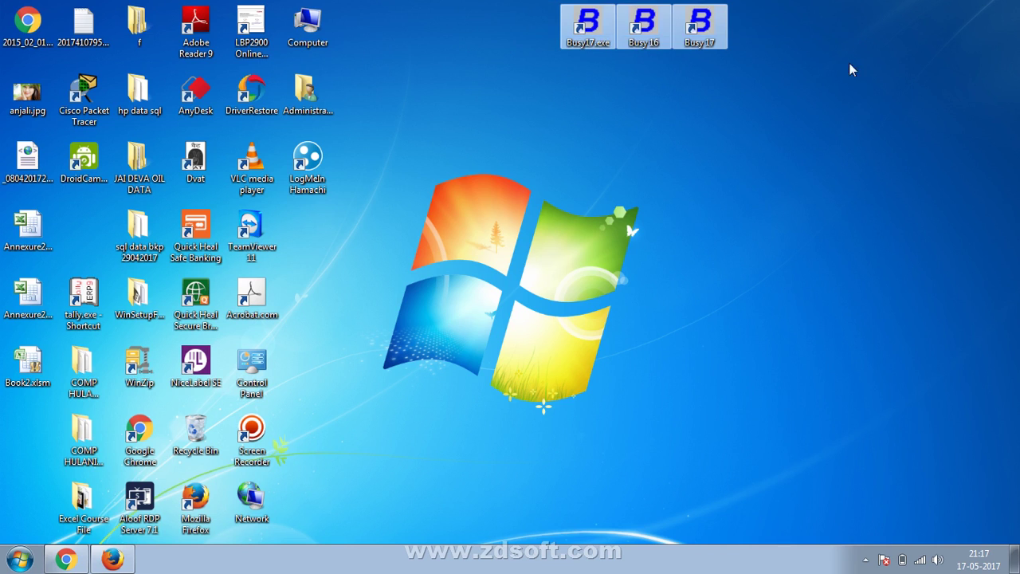
click(727, 278)
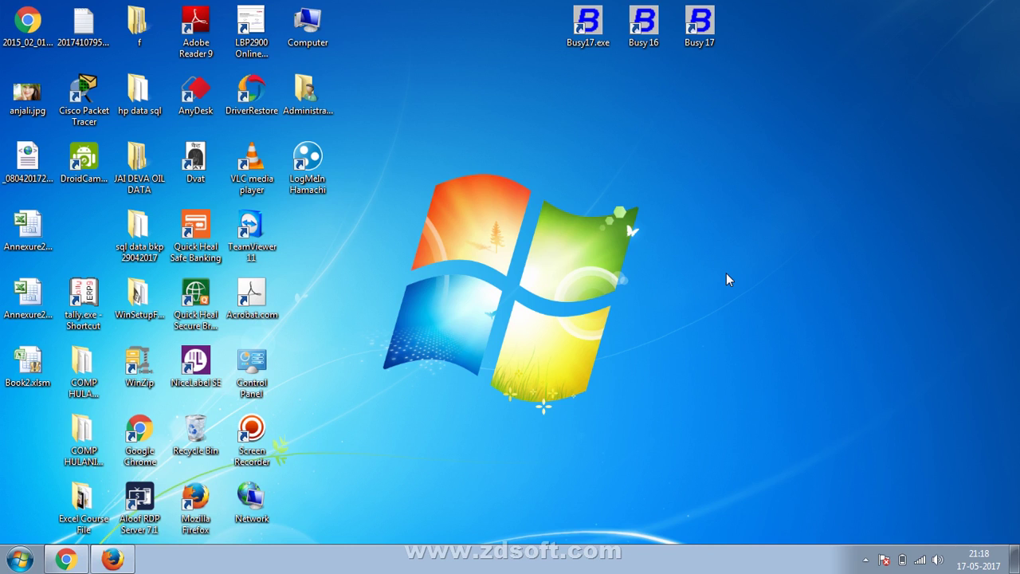
drag(785, 53, 534, 67)
drag(740, 65, 780, 113)
drag(770, 22, 618, 134)
click(618, 135)
click(698, 30)
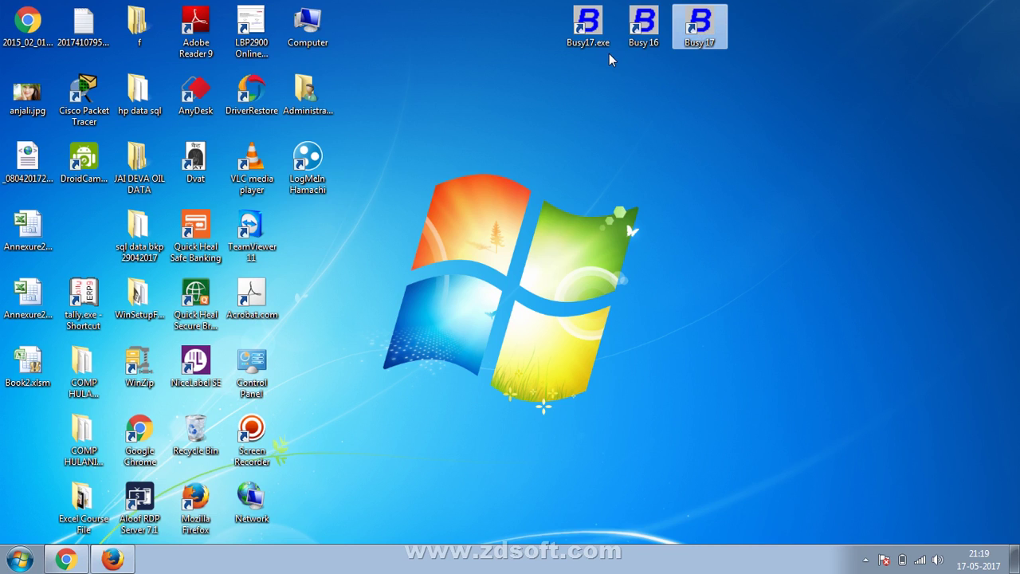
click(731, 99)
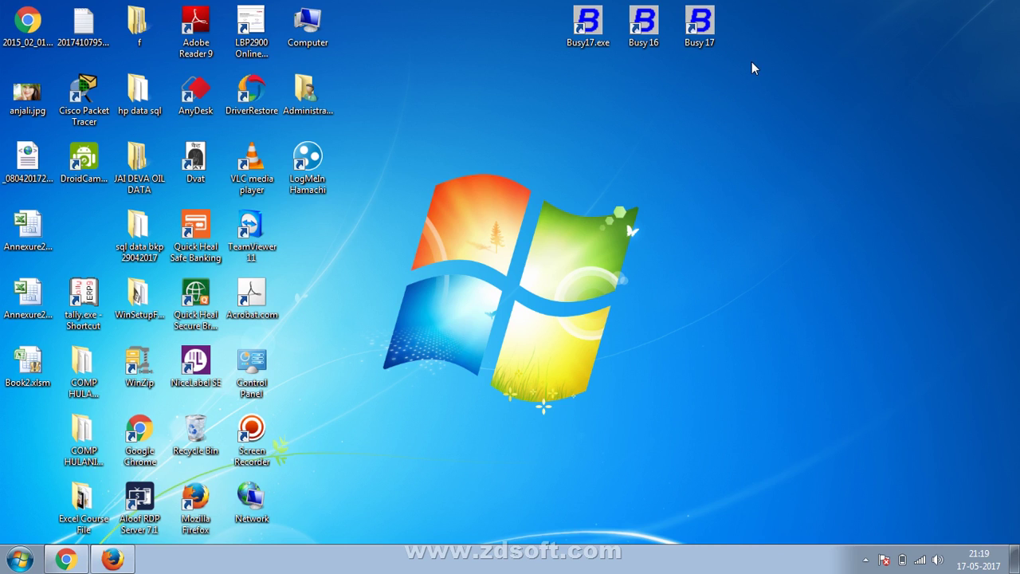
Move the Control Panel shortcut to an empty area of the desktop and open Control Panel.
drag(252, 373, 823, 211)
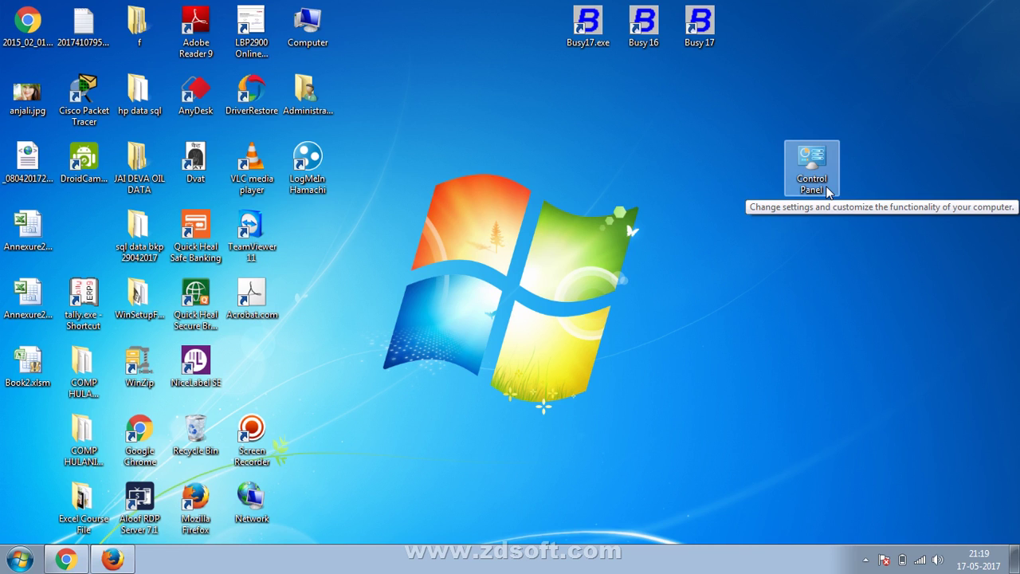
double_click(825, 185)
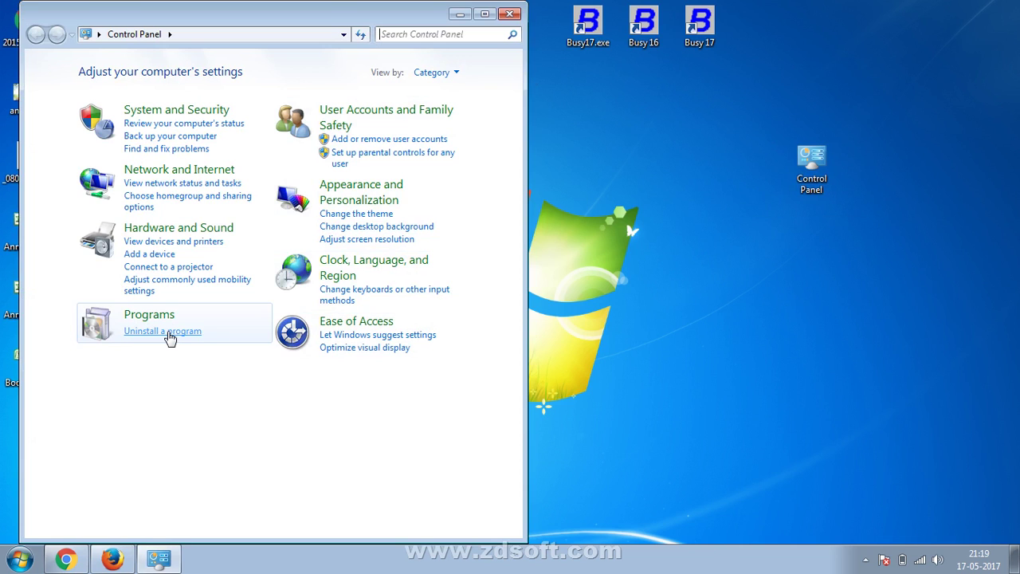
Switch the Control Panel view to small icons and return it to Category.
click(456, 73)
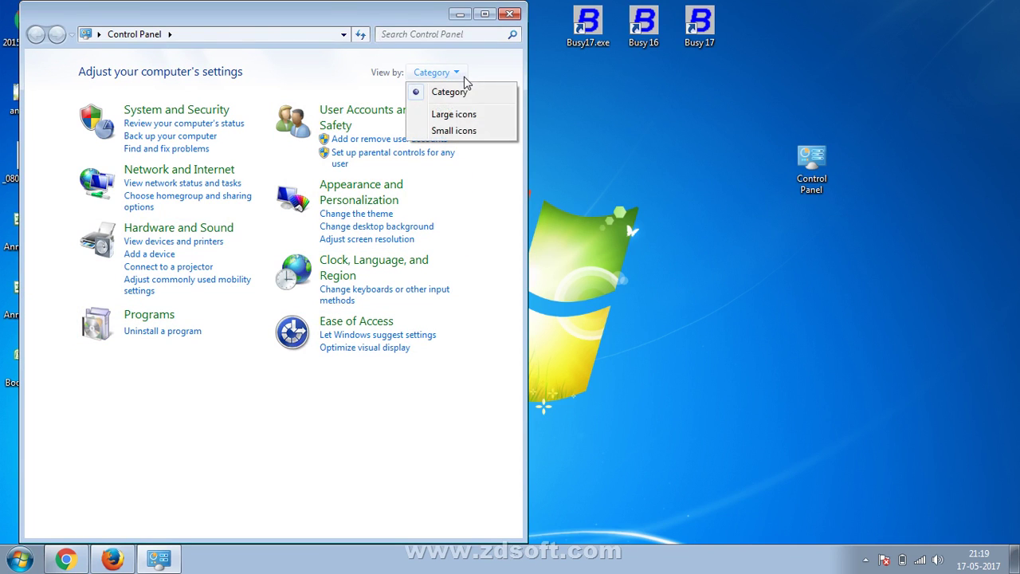
click(451, 131)
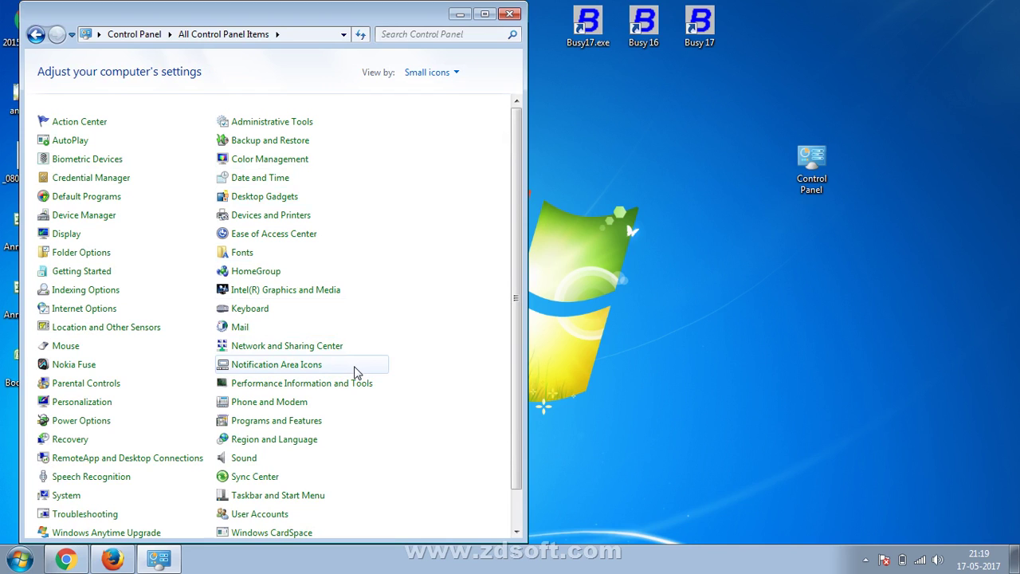
click(457, 72)
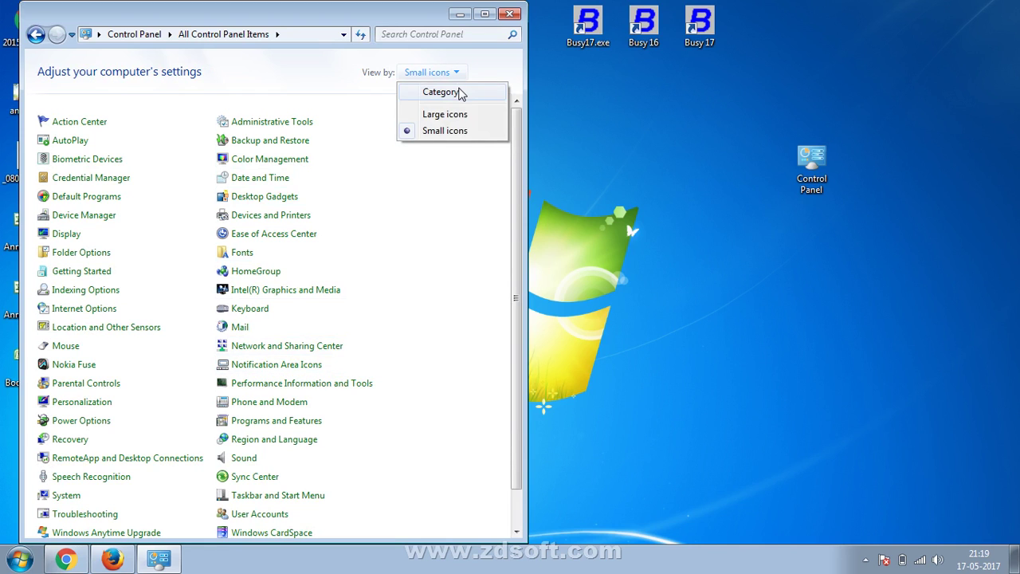
click(443, 92)
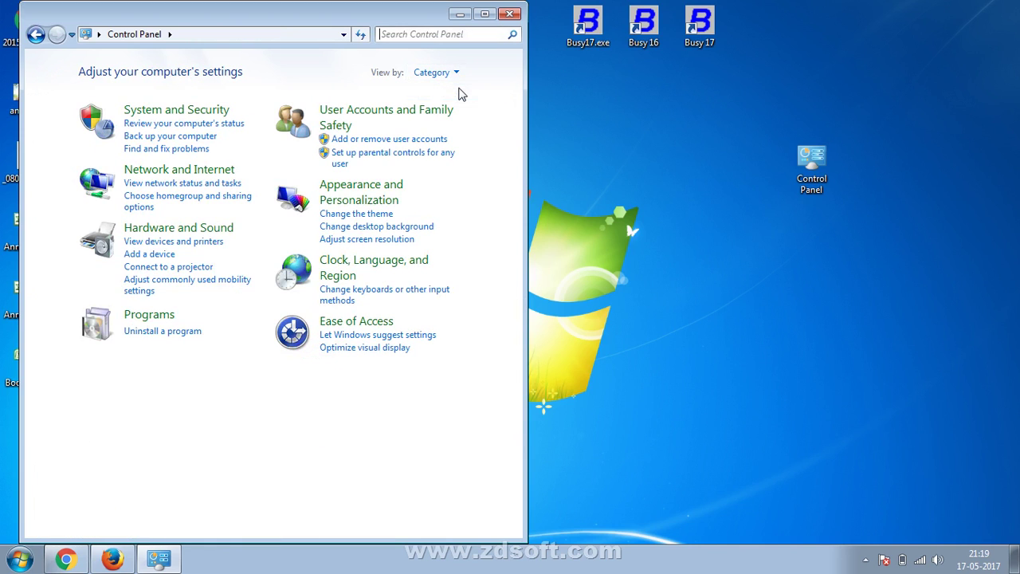
Open the list of installed programs to check which Busy versions are installed, and minimize the window.
click(162, 331)
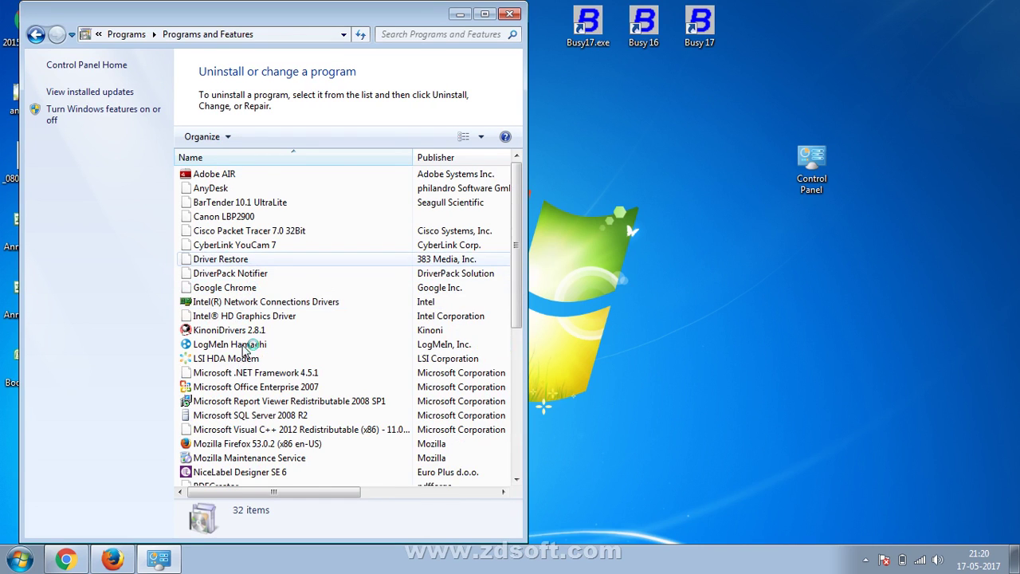
click(249, 351)
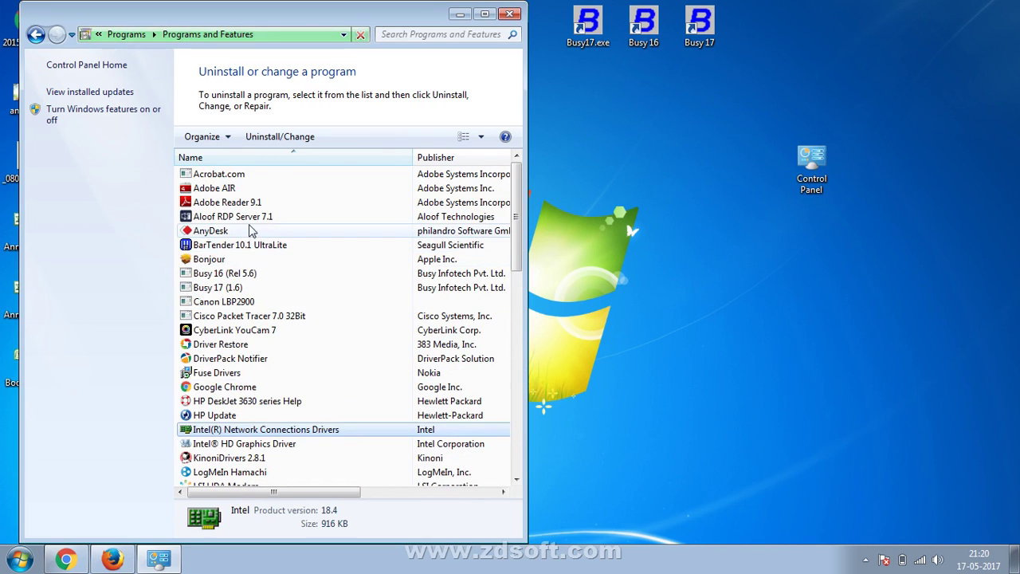
click(253, 231)
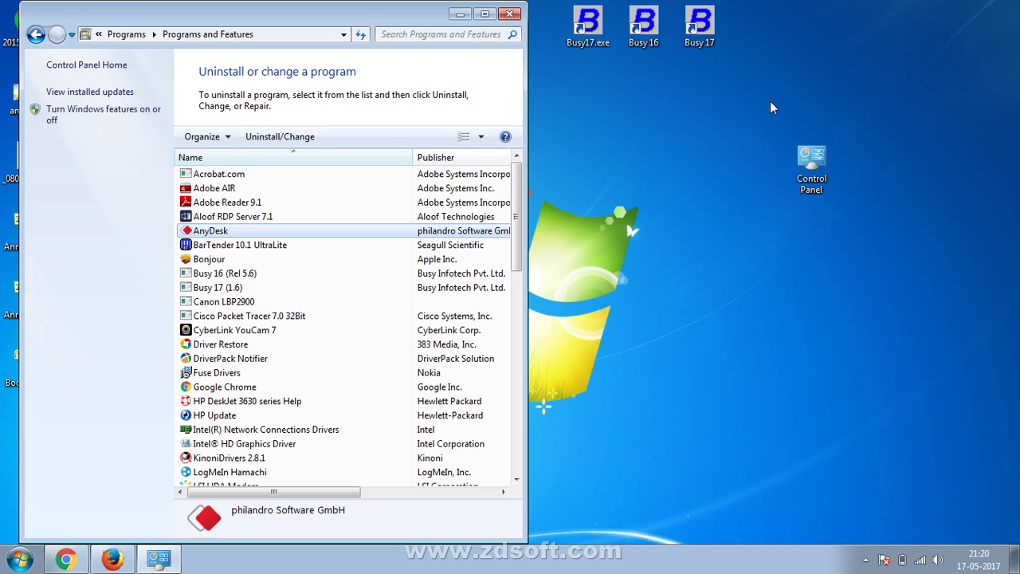
right_click(698, 37)
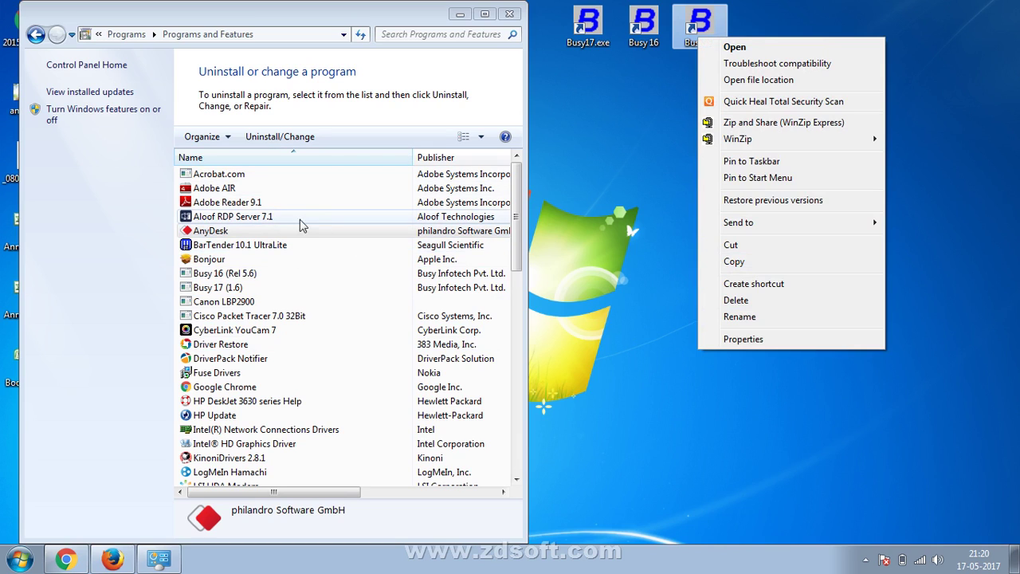
click(555, 141)
click(460, 14)
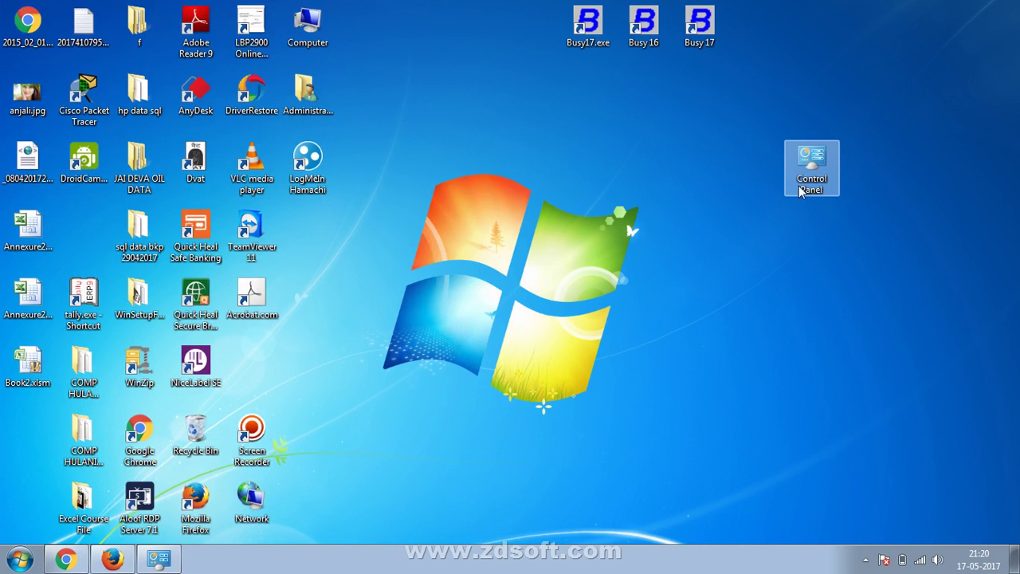
Search the computer's programs and files for "control" and dismiss the results.
click(19, 558)
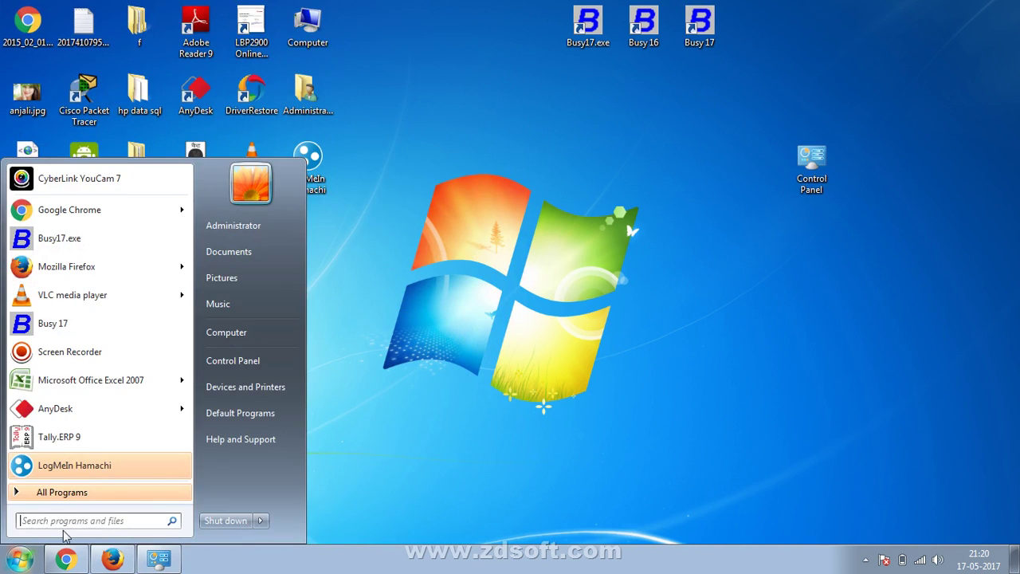
click(107, 519)
text(c)
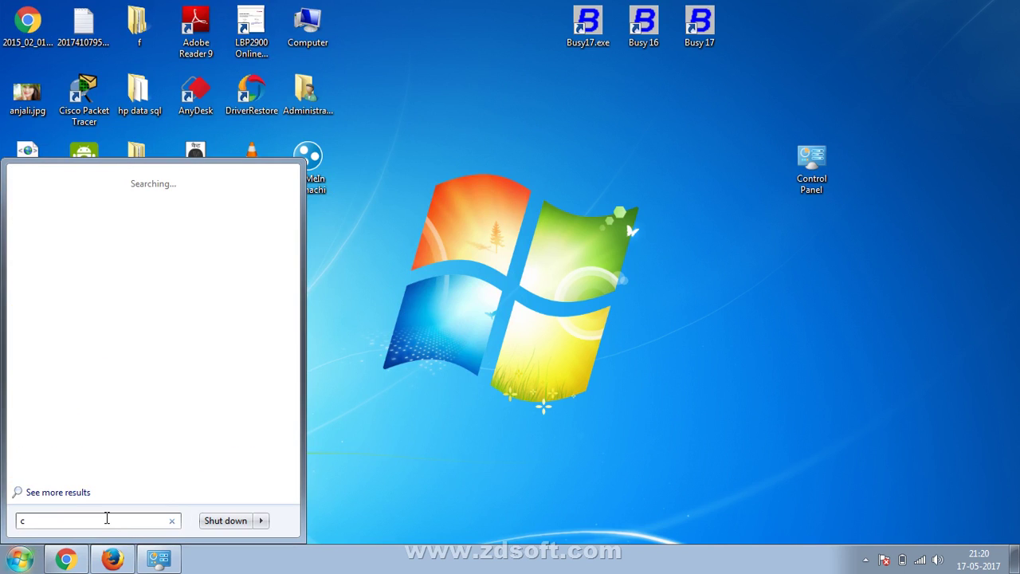
text(on)
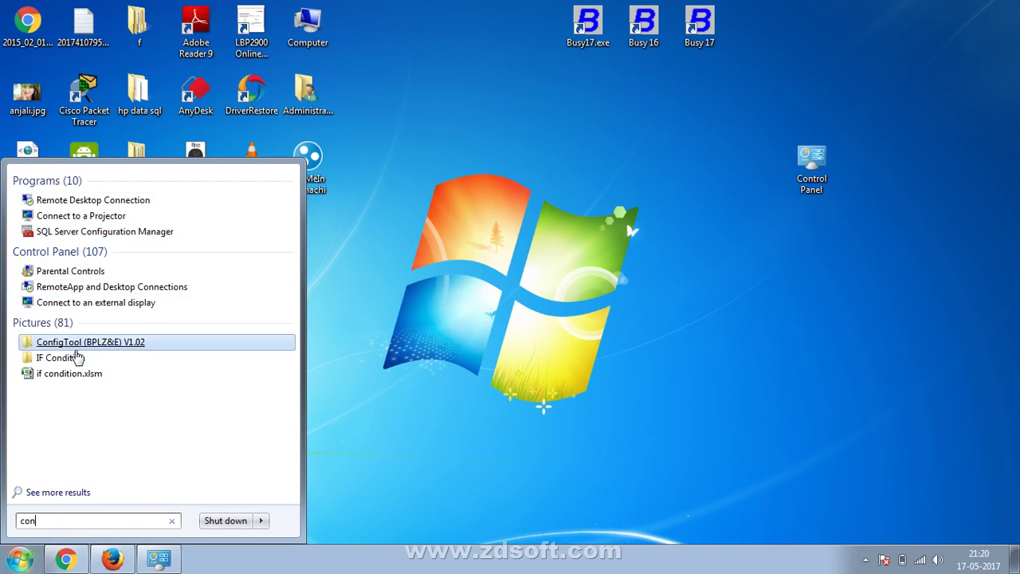
text(trol)
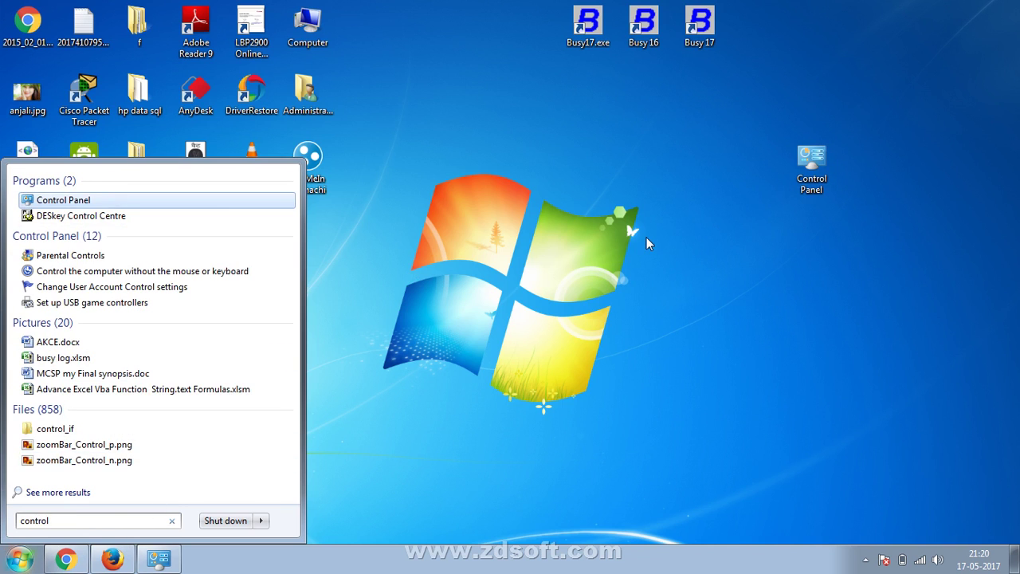
key(Escape)
key(Escape)
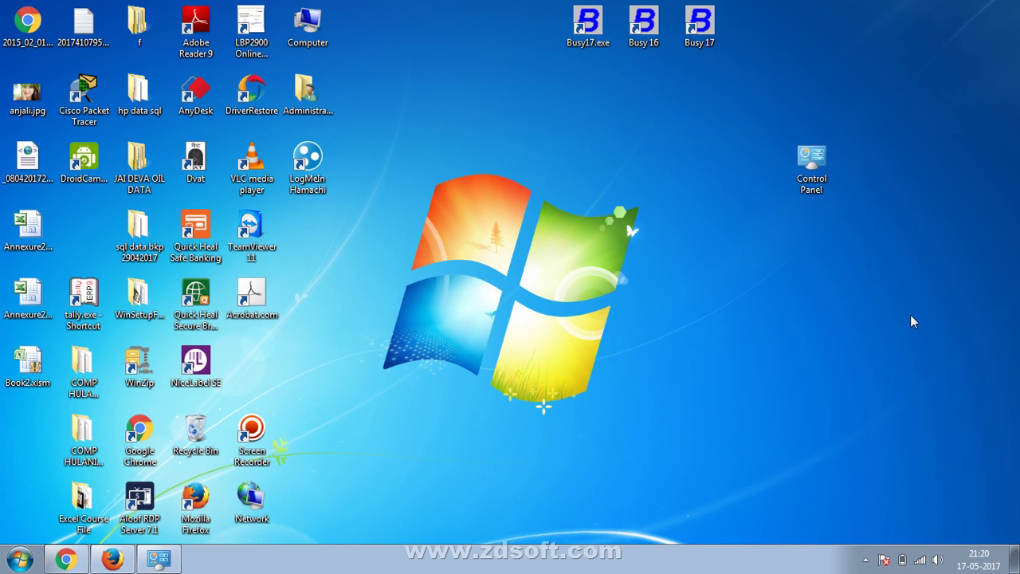
drag(953, 196, 718, 168)
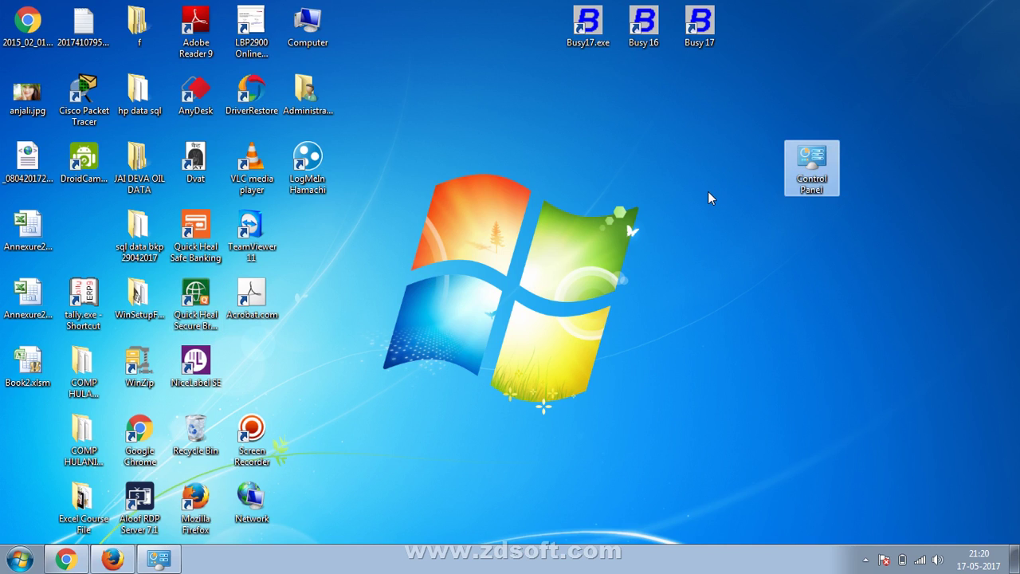
click(708, 191)
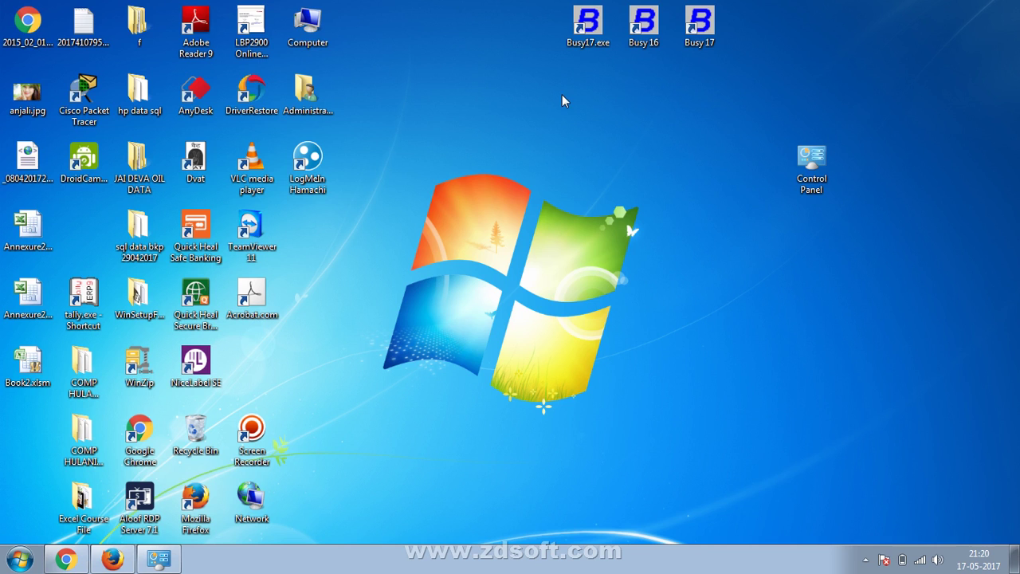
right_click(526, 125)
click(540, 162)
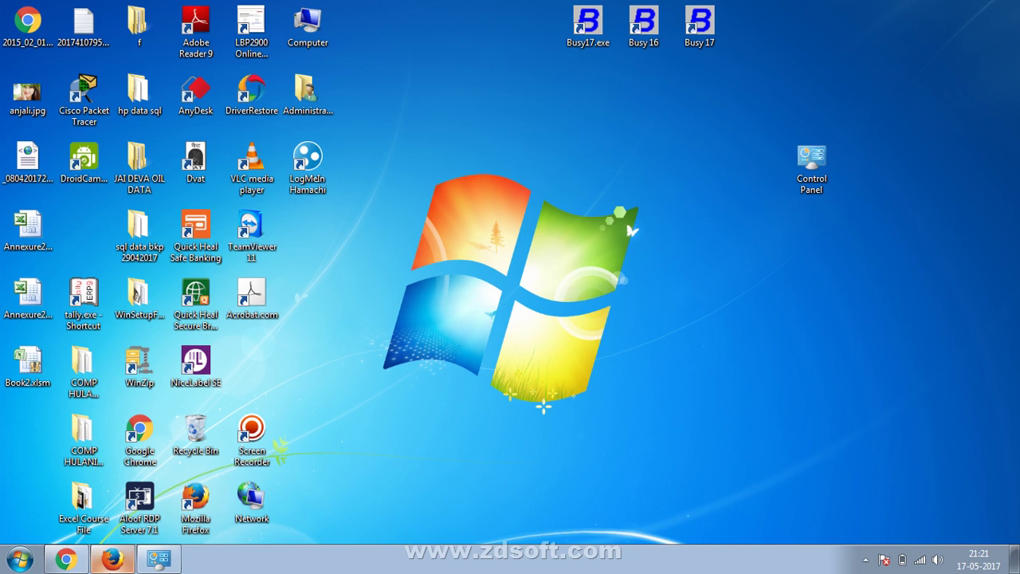
click(67, 560)
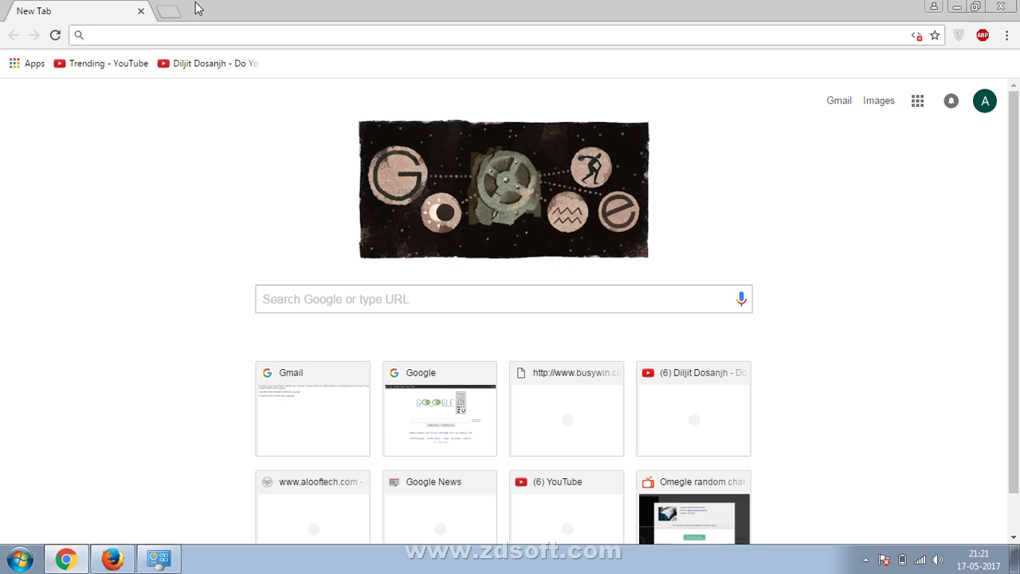
text(w)
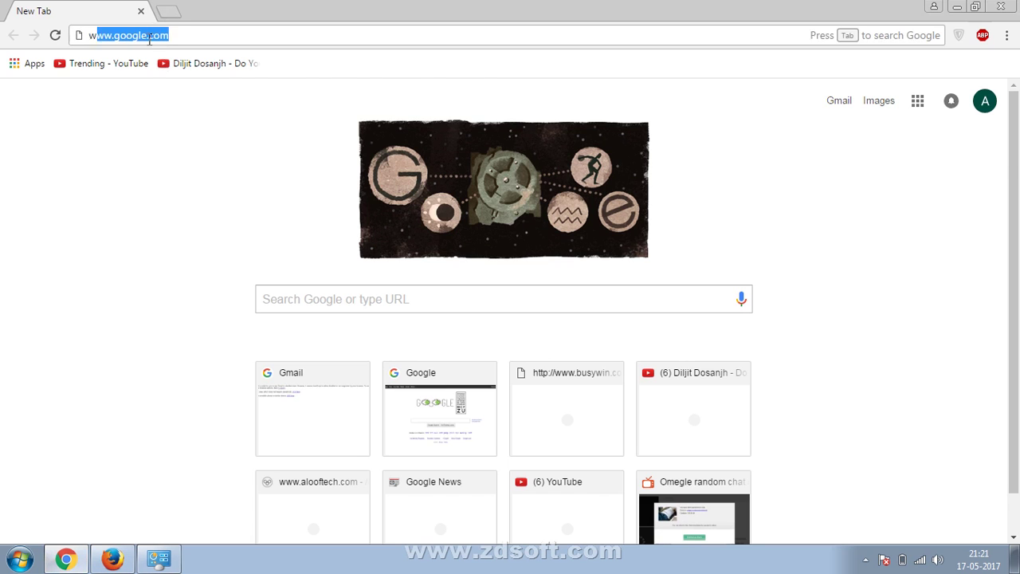
text(ww)
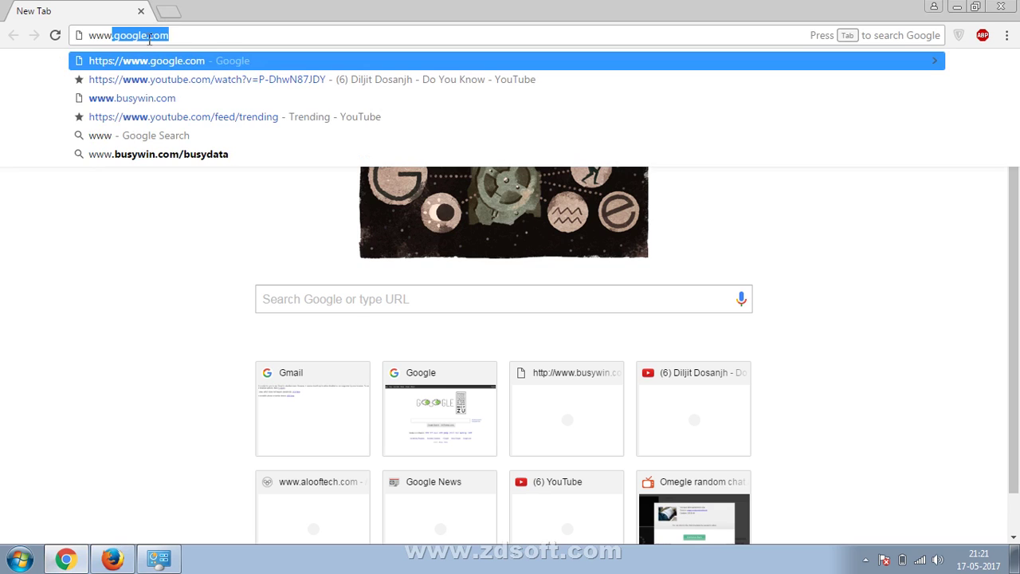
text(.busy)
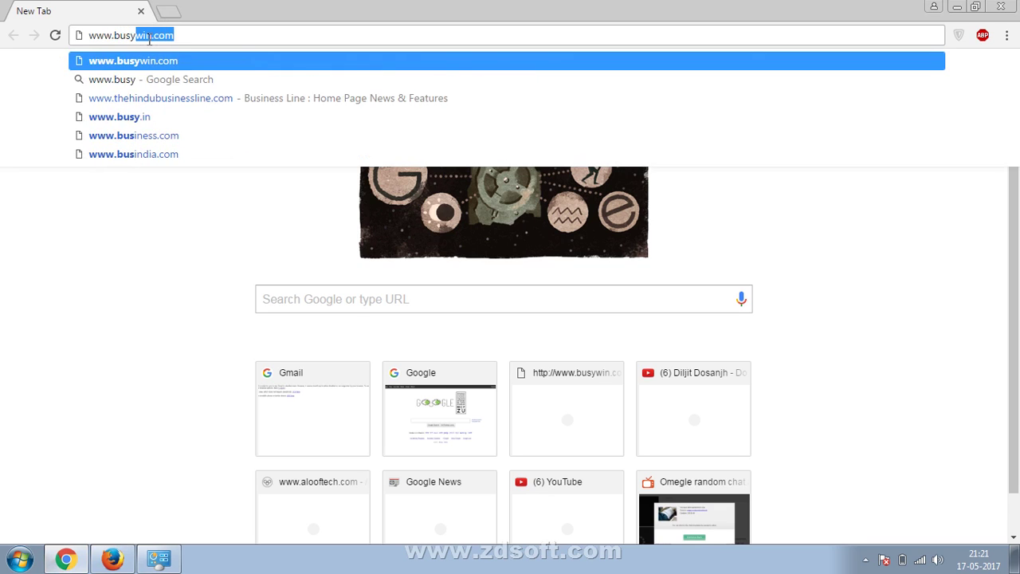
text(win.c)
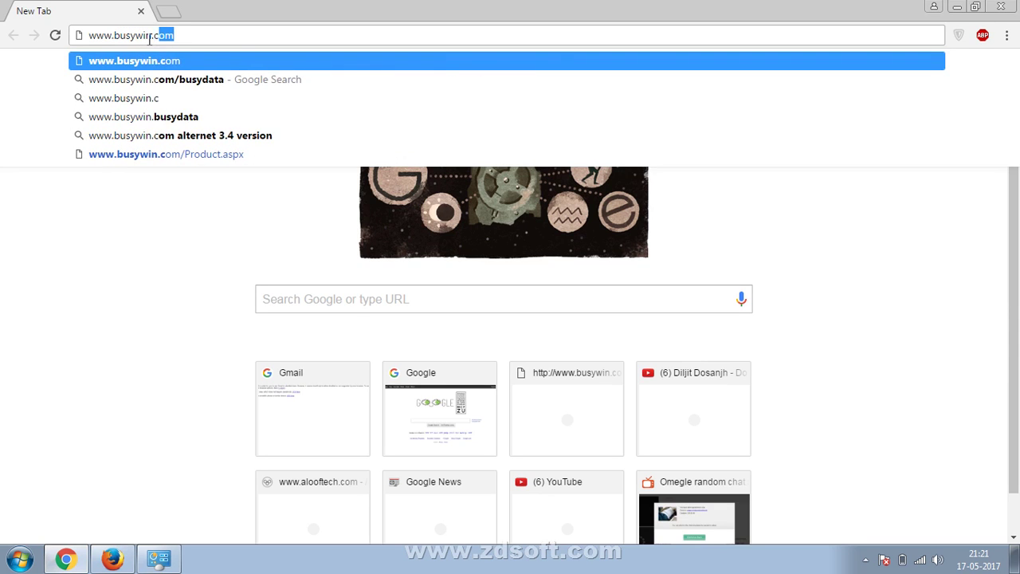
text(om)
key(Return)
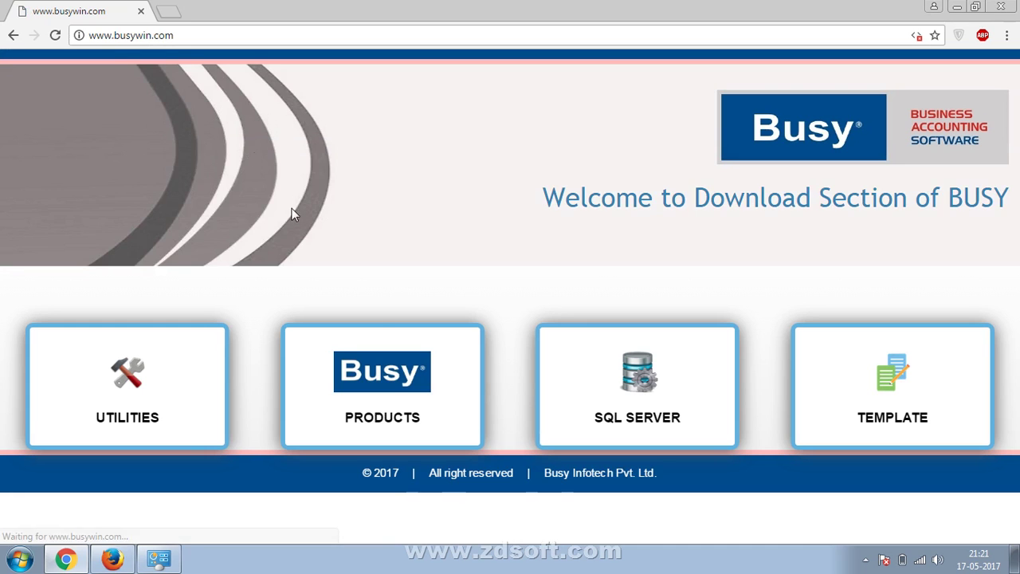
Examine the Busy releases offered on the site's Products download page, and minimize the browser.
click(395, 371)
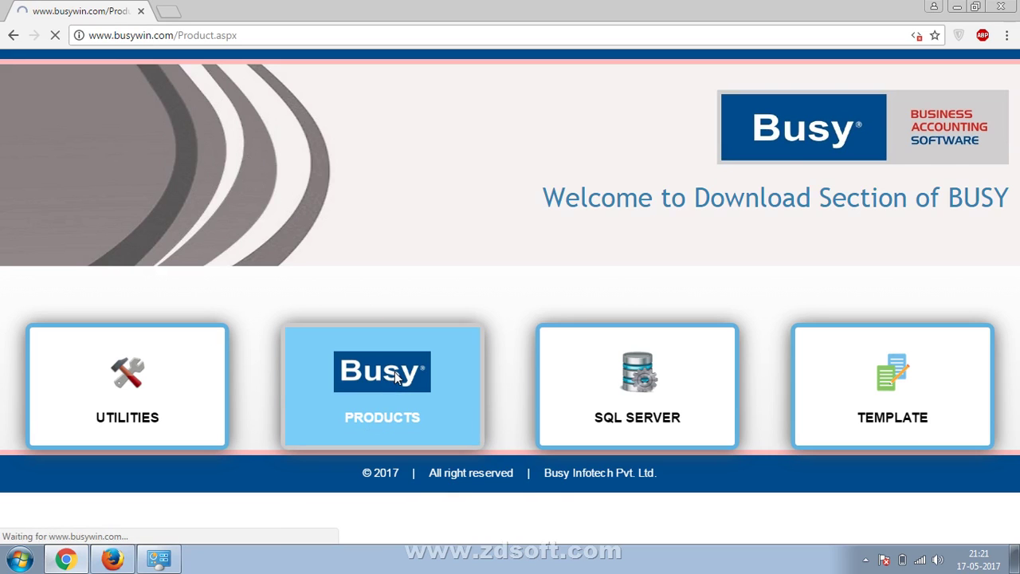
scroll(412, 394, down, 1)
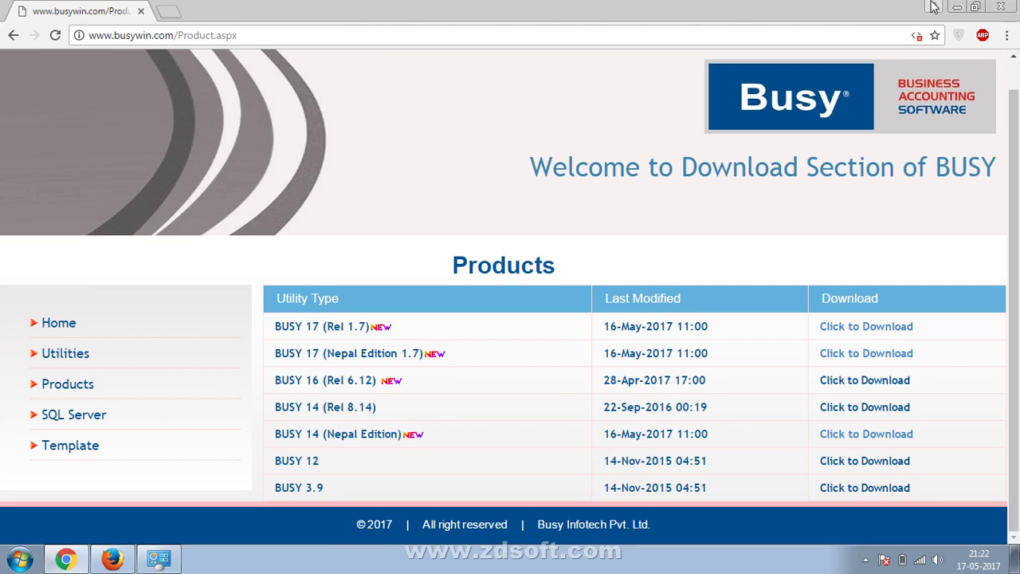
click(957, 7)
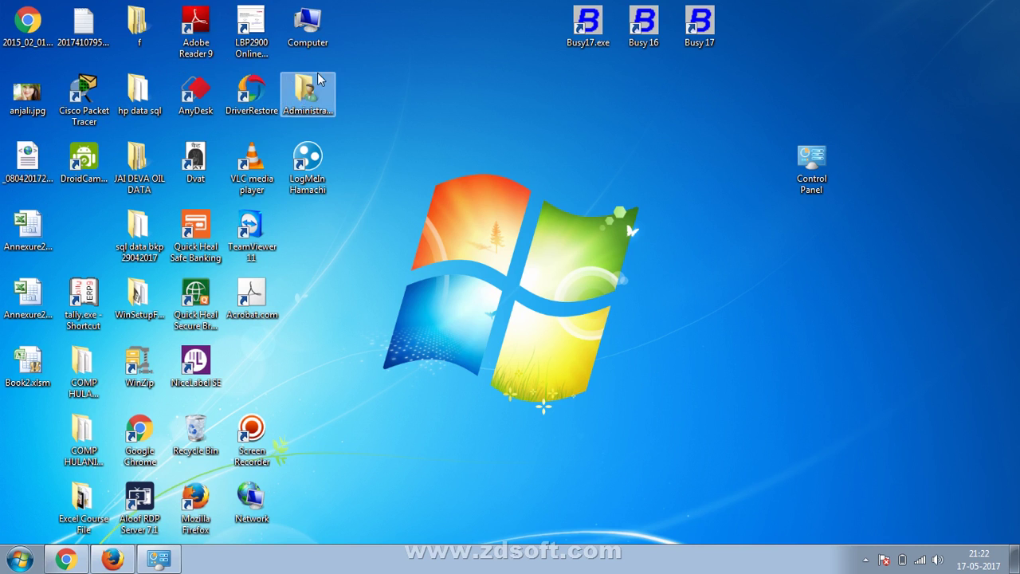
Try to run setup.exe from the computer's Downloads folder as administrator.
double_click(312, 35)
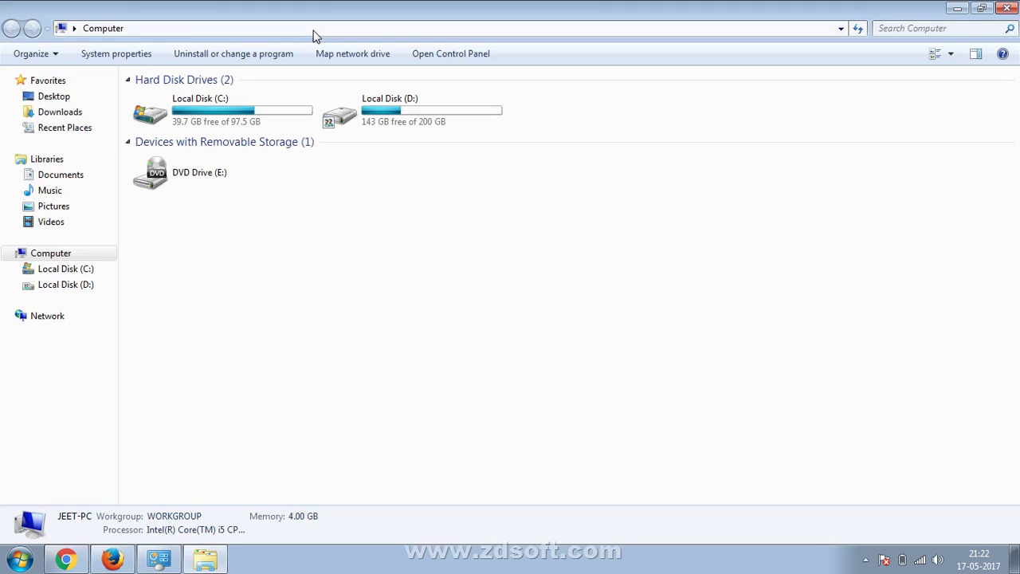
click(70, 118)
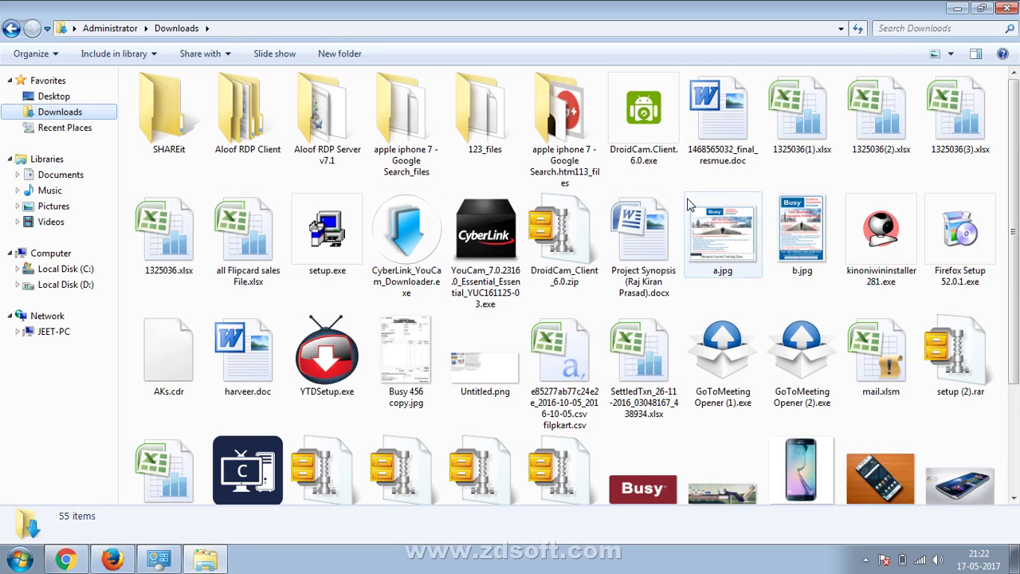
click(349, 253)
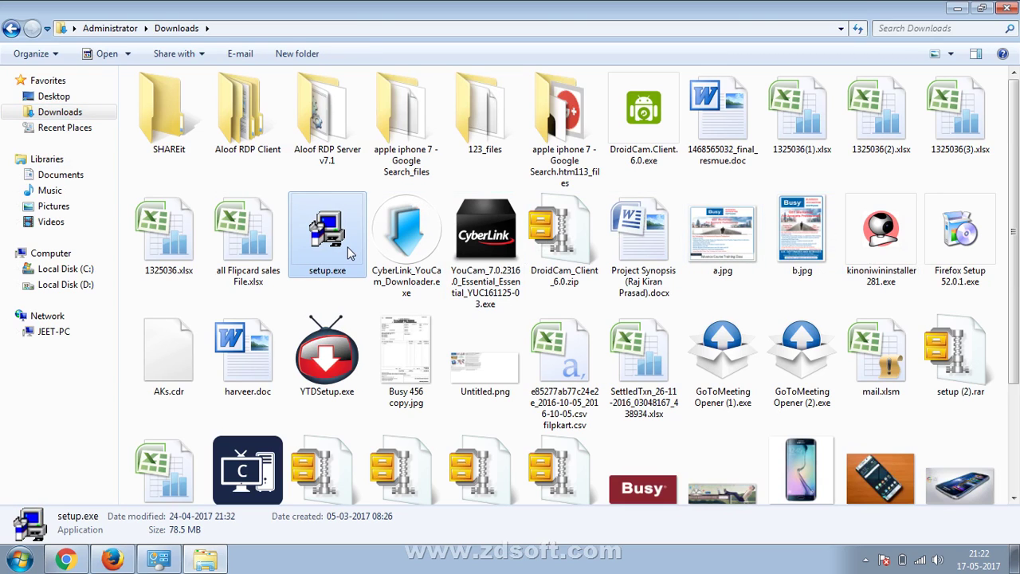
right_click(348, 253)
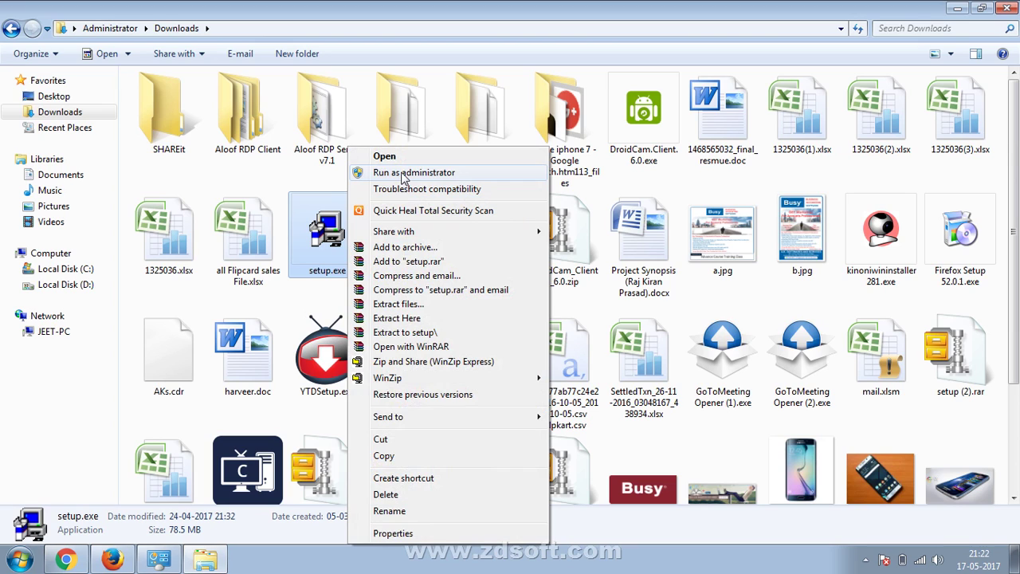
click(403, 177)
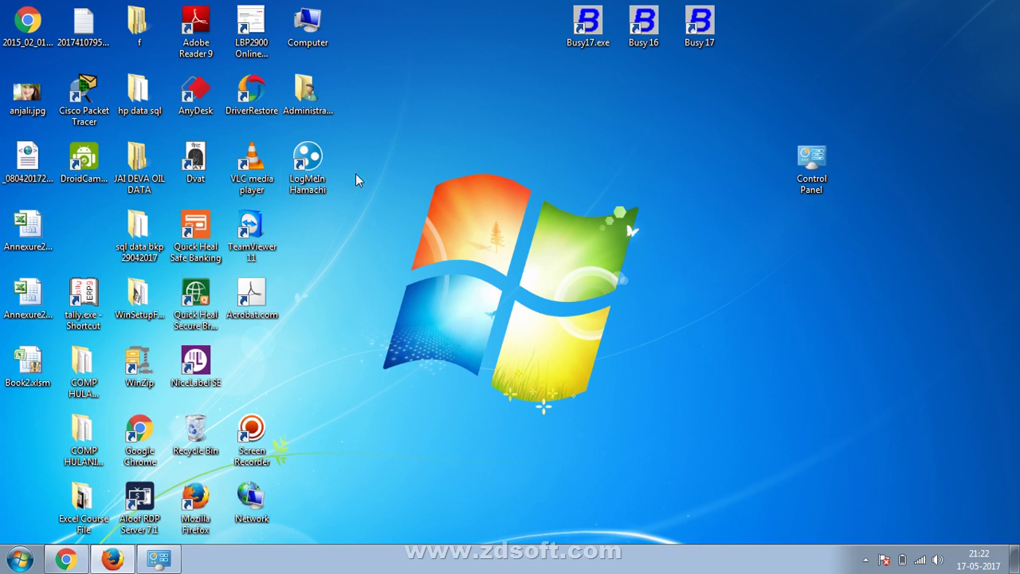
Open the part 1 folder inside Accounting Note in the Videos library.
double_click(312, 32)
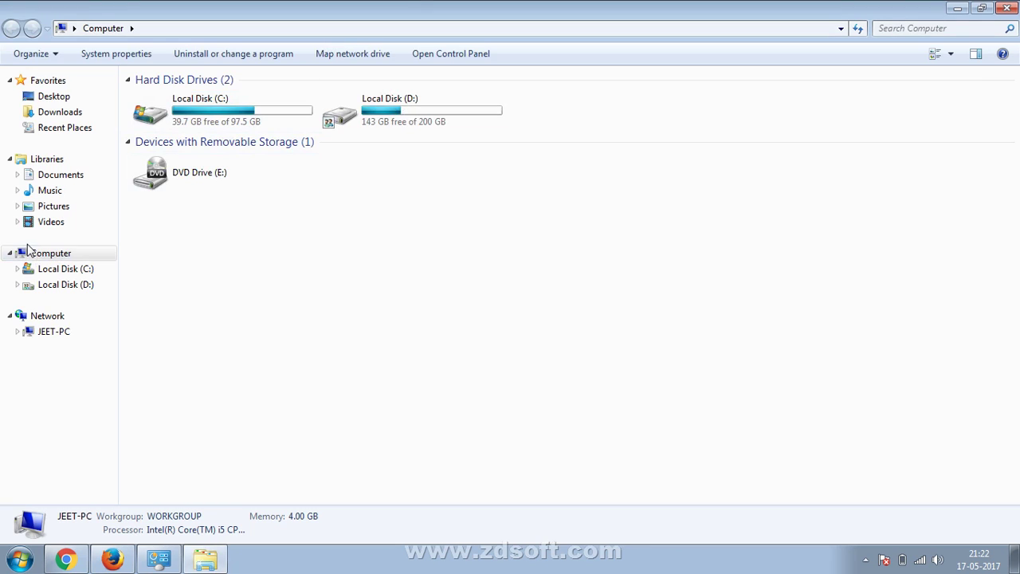
click(38, 227)
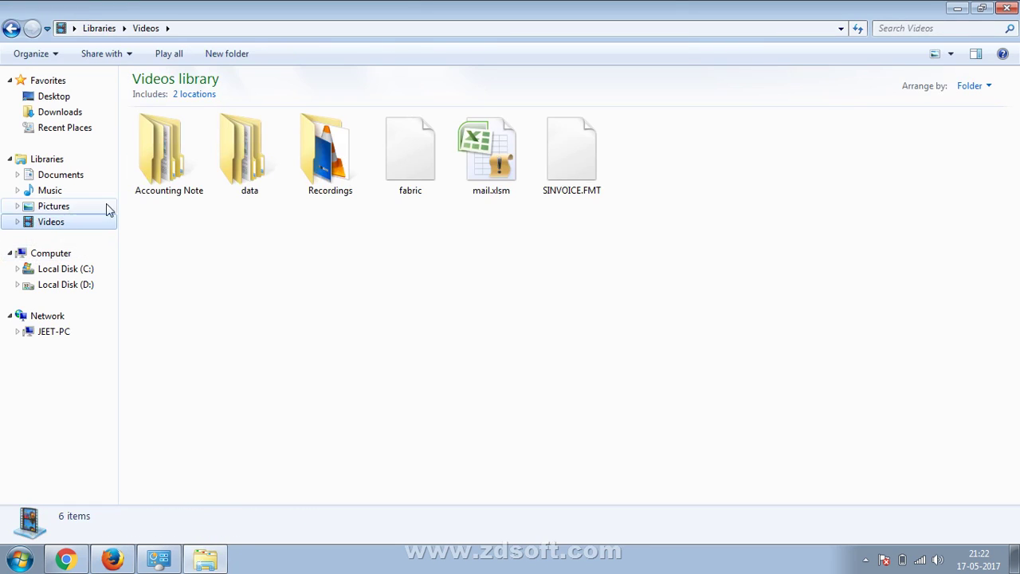
double_click(175, 164)
double_click(181, 167)
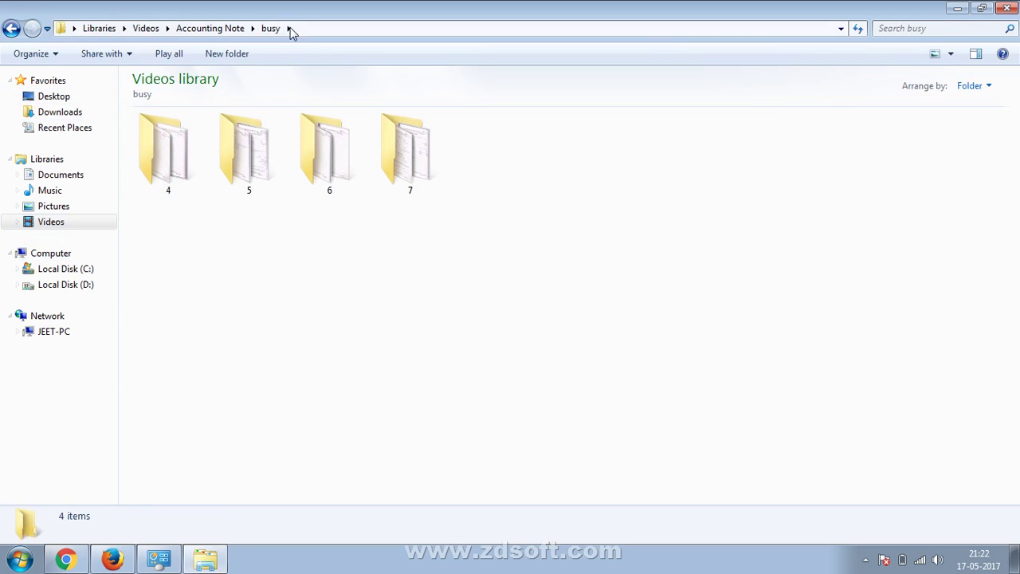
click(9, 28)
double_click(285, 171)
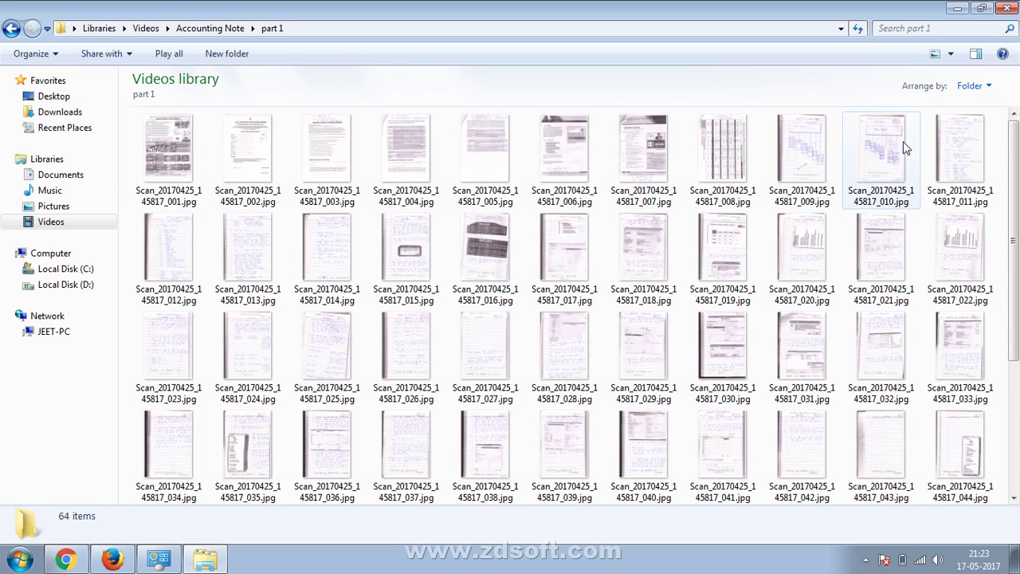
Preview Scan_20170425_145817_011.jpg and page forward through the scanned notes to Scan_20170425_145817_013.jpg.
click(946, 148)
right_click(946, 147)
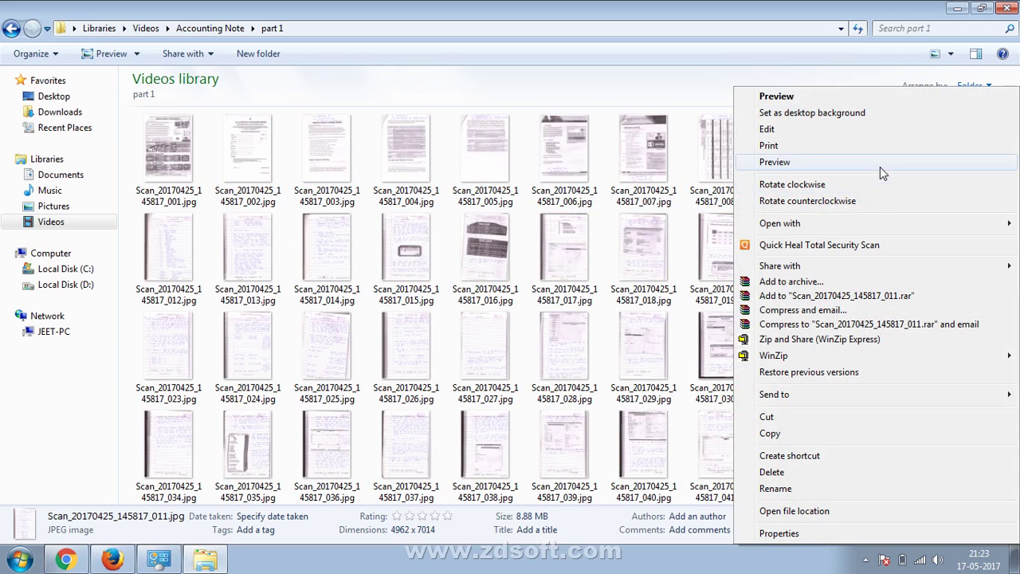
click(881, 163)
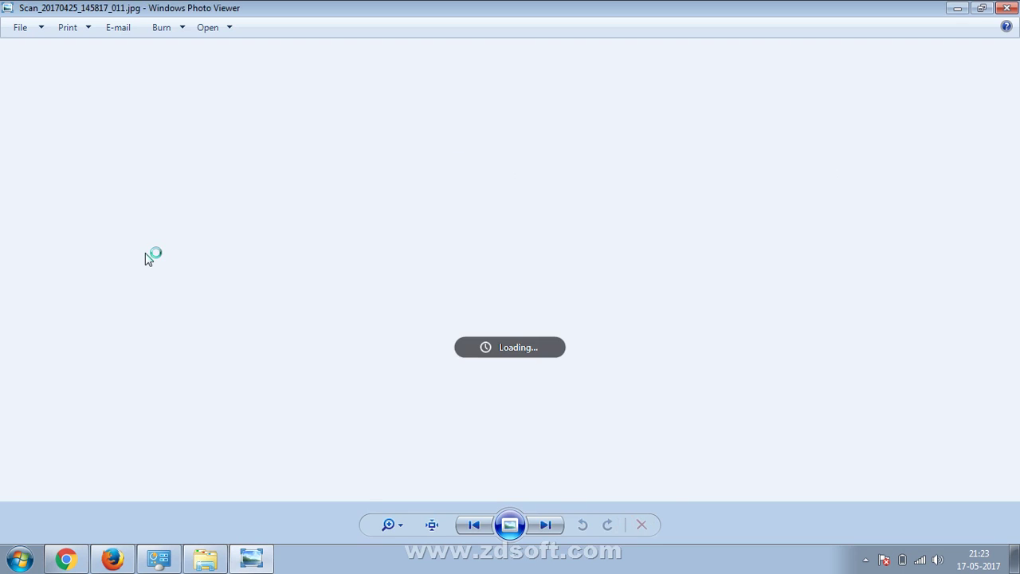
scroll(326, 287, up, 3)
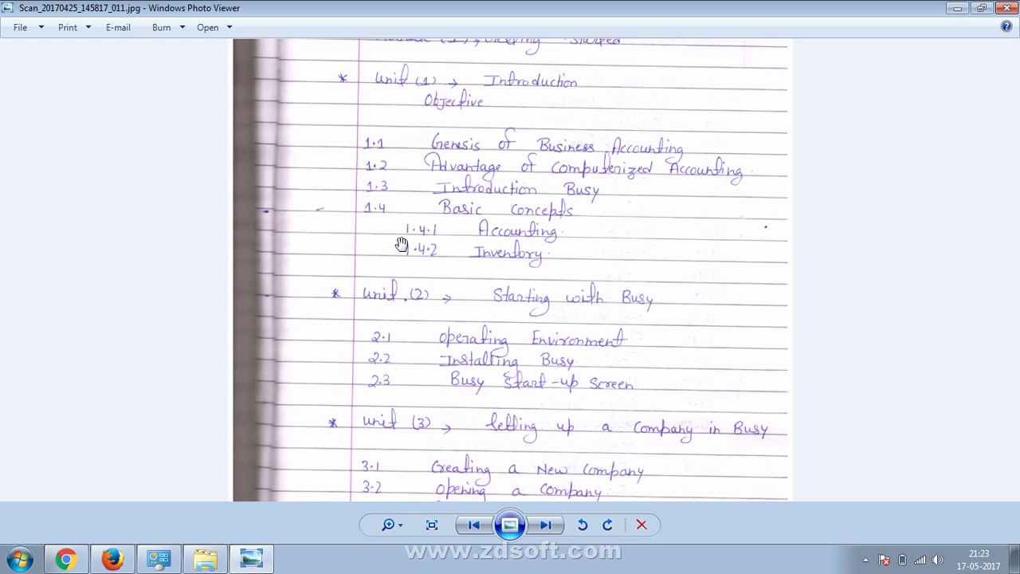
click(548, 523)
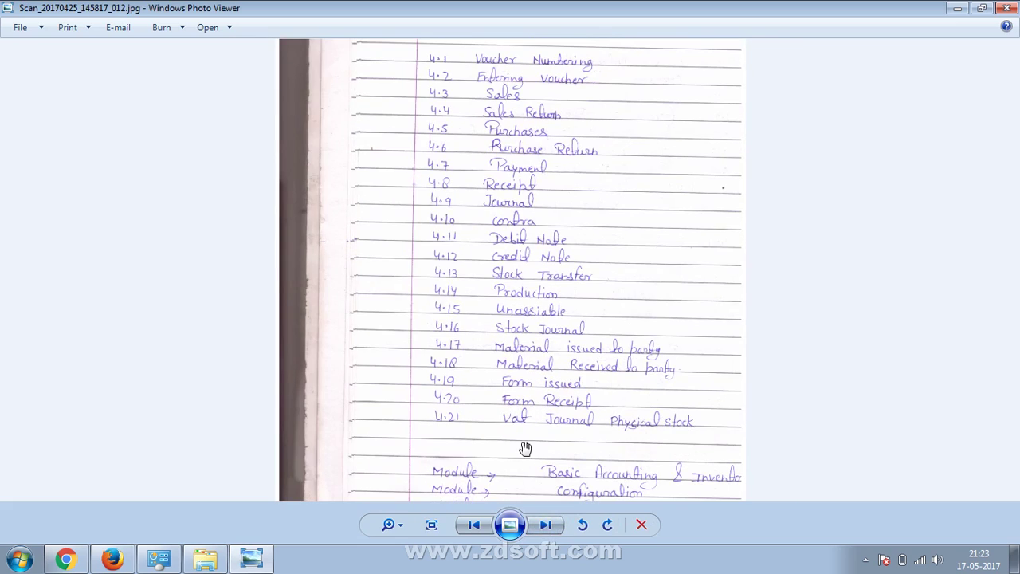
click(548, 524)
Examine the introduction to Busy and its feature list on the scanned page.
scroll(454, 366, up, 3)
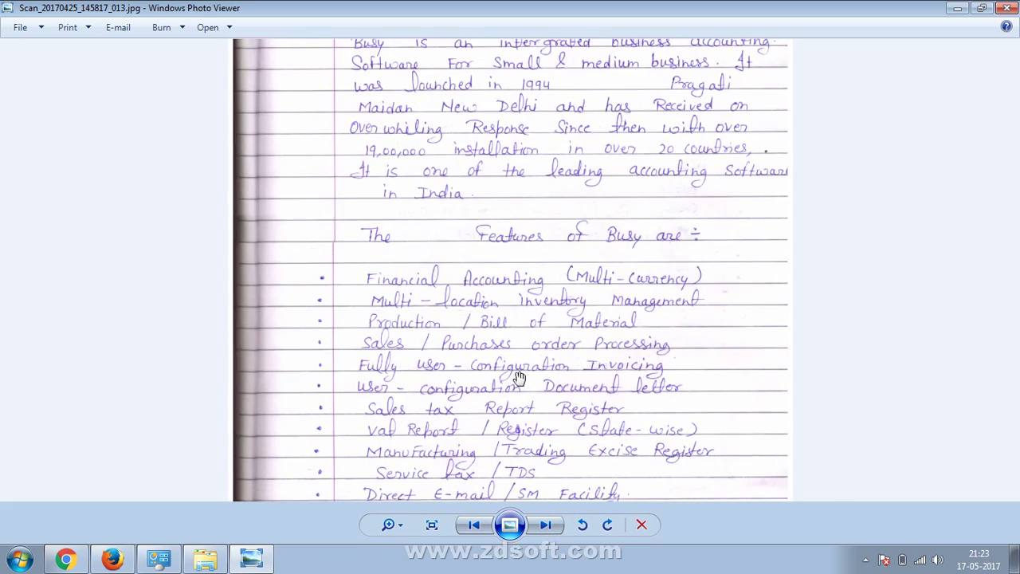
scroll(455, 366, up, 3)
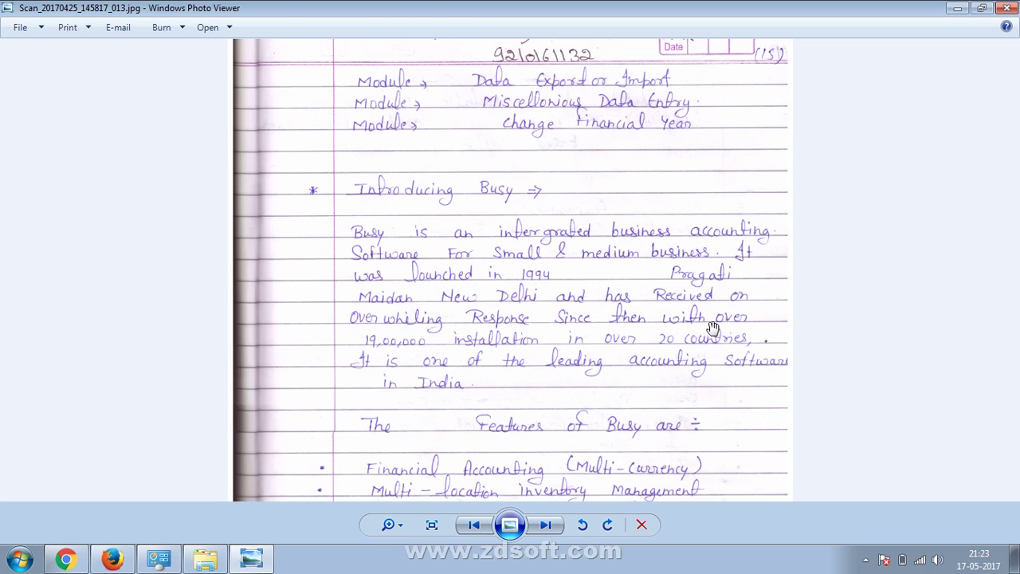
drag(648, 386, 638, 299)
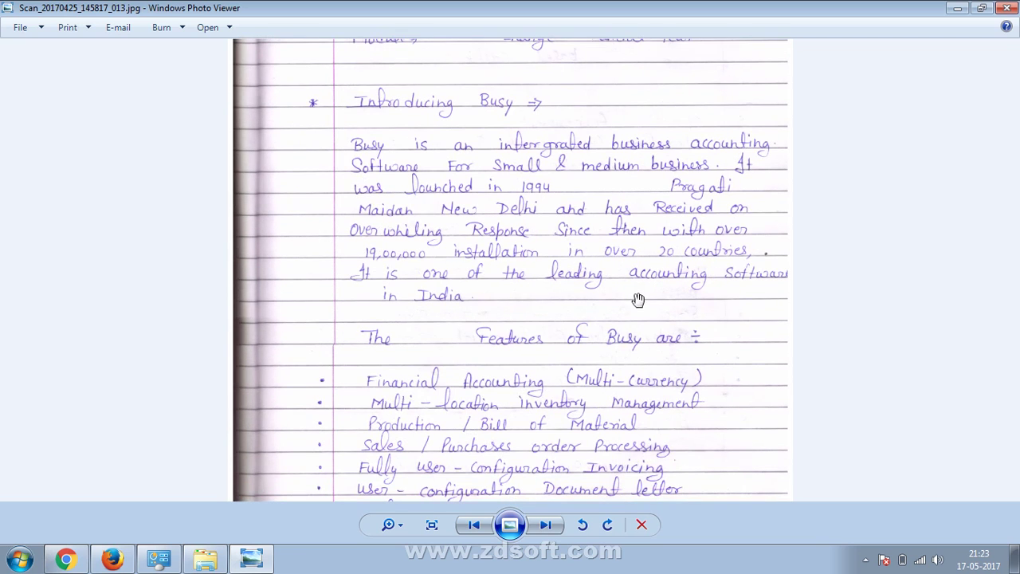
drag(524, 428, 529, 323)
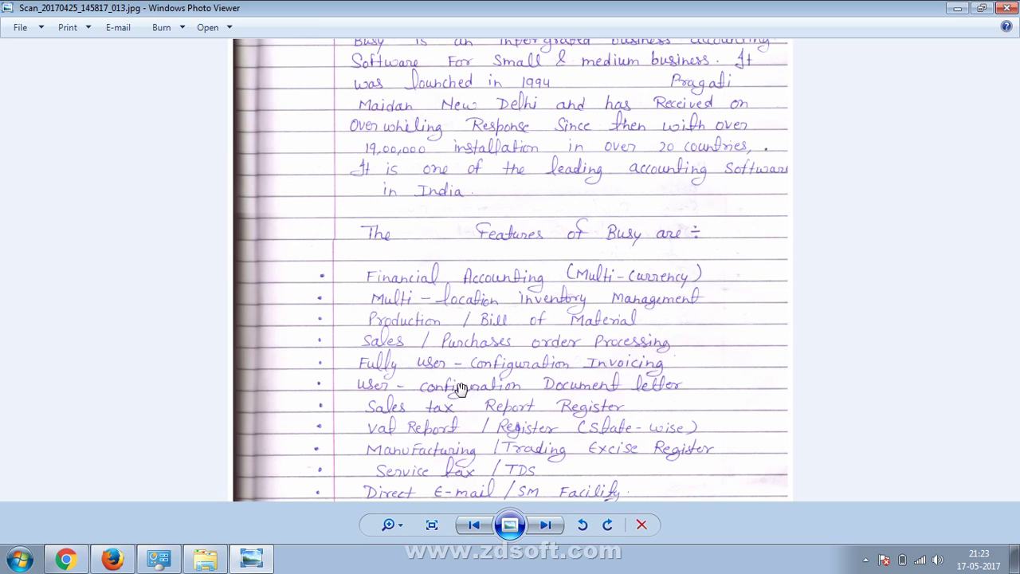
scroll(460, 388, up, 3)
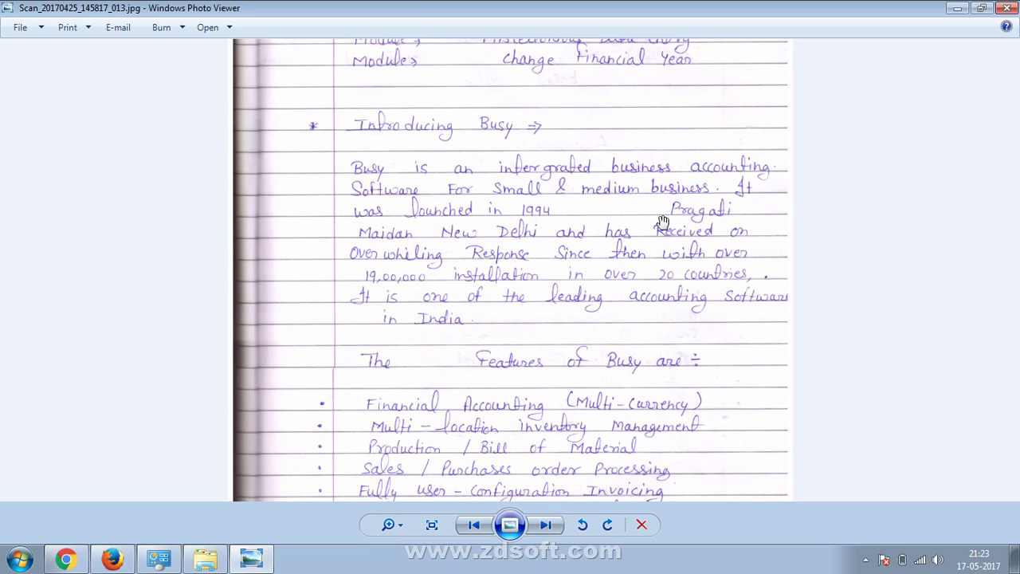
Read the Busy operating environment requirements on Scan_20170425_145817_014.jpg and advance to Scan_20170425_145817_015.jpg.
click(545, 525)
scroll(519, 380, up, 2)
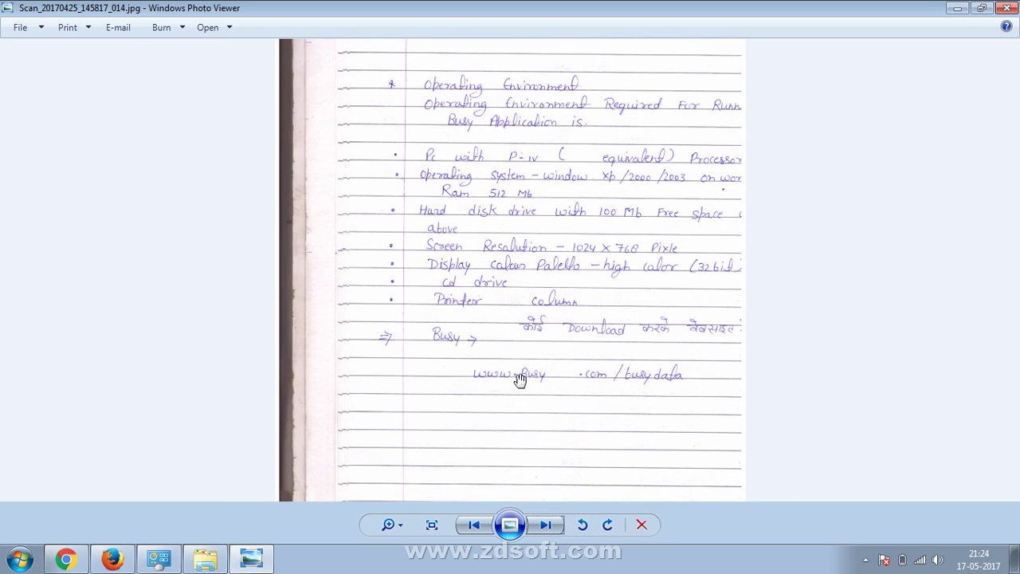
scroll(519, 380, down, 1)
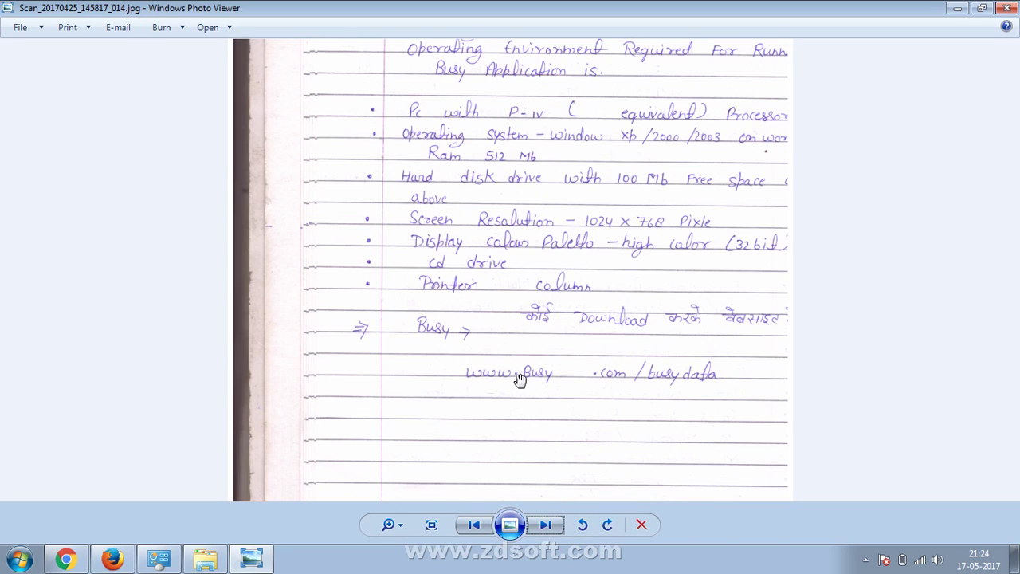
click(549, 525)
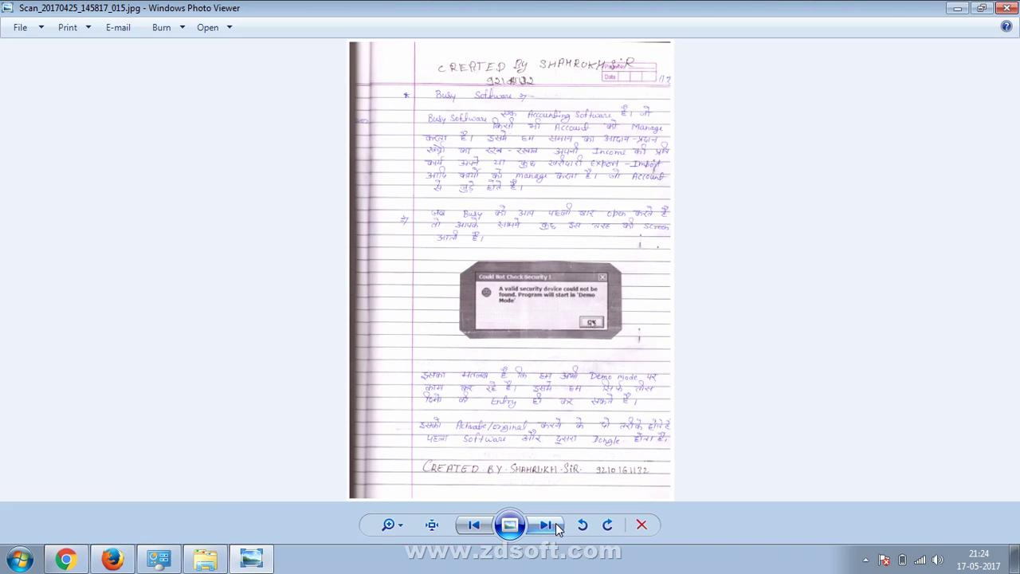
Minimize the photo viewer, close the folder window, refresh the desktop and launch Busy 17.
click(957, 8)
click(1006, 8)
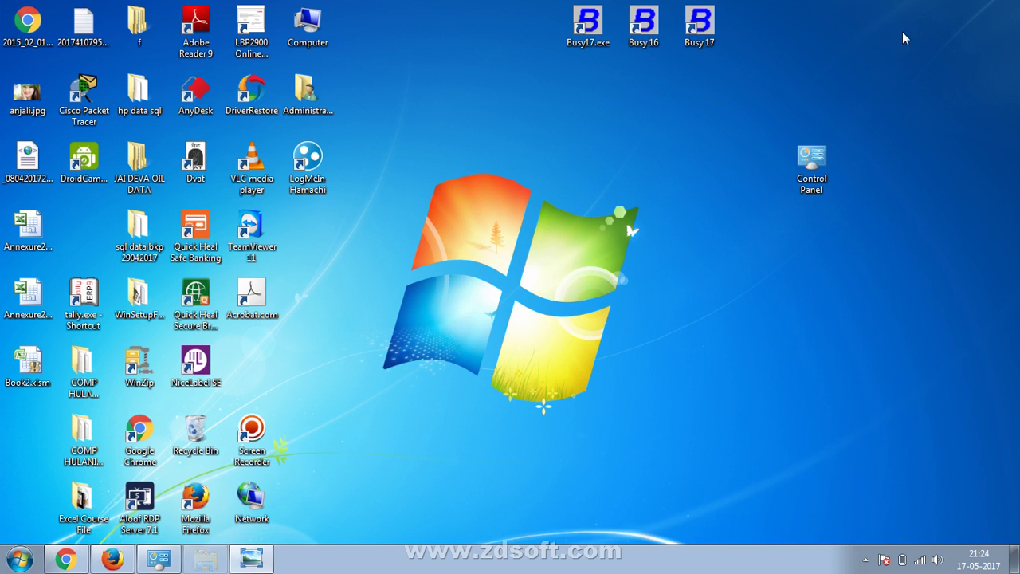
right_click(622, 122)
click(639, 158)
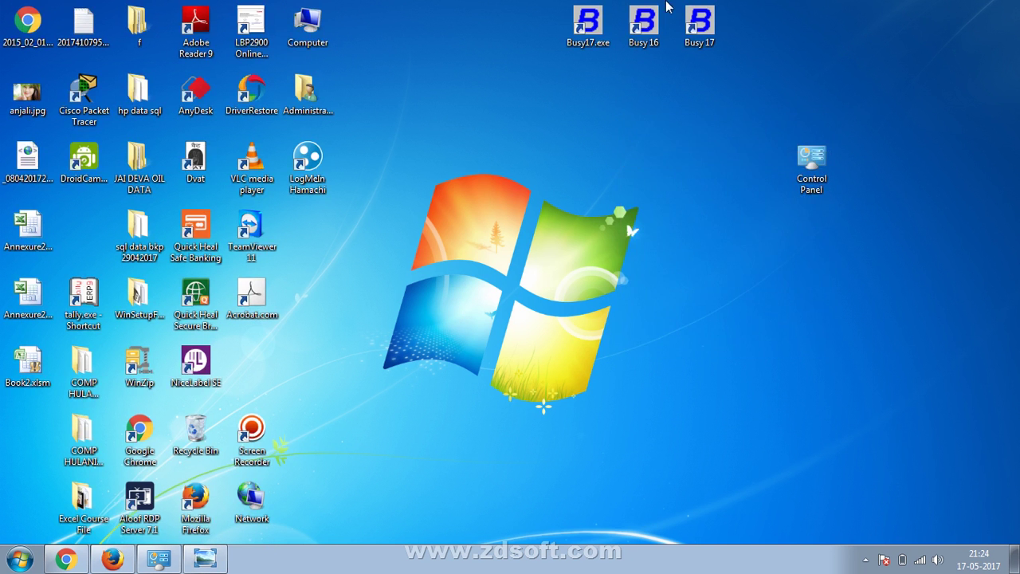
double_click(699, 22)
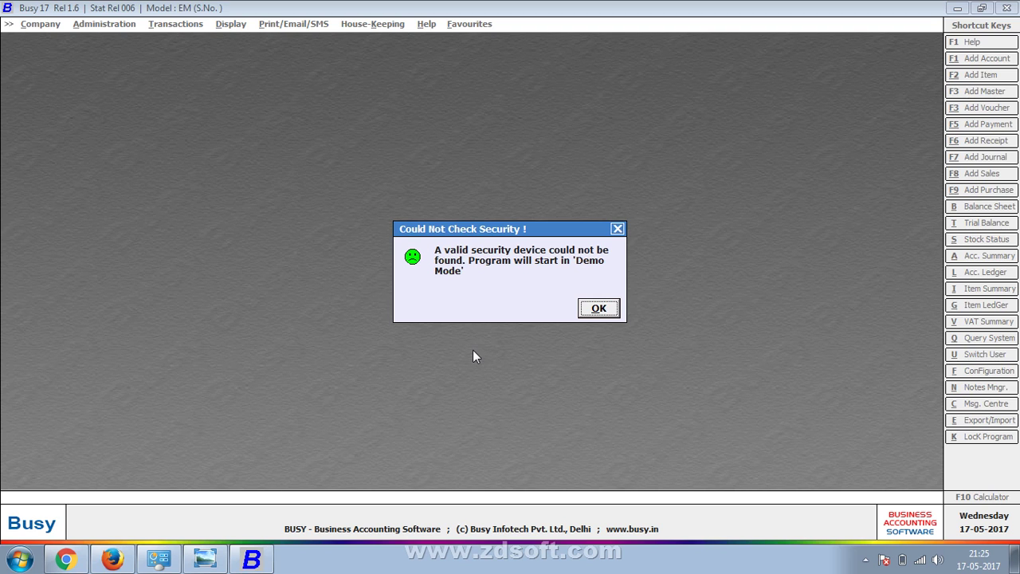
Switch to Google Chrome to check the BUSY 17 release on the Products download page, and minimize the browser.
click(65, 557)
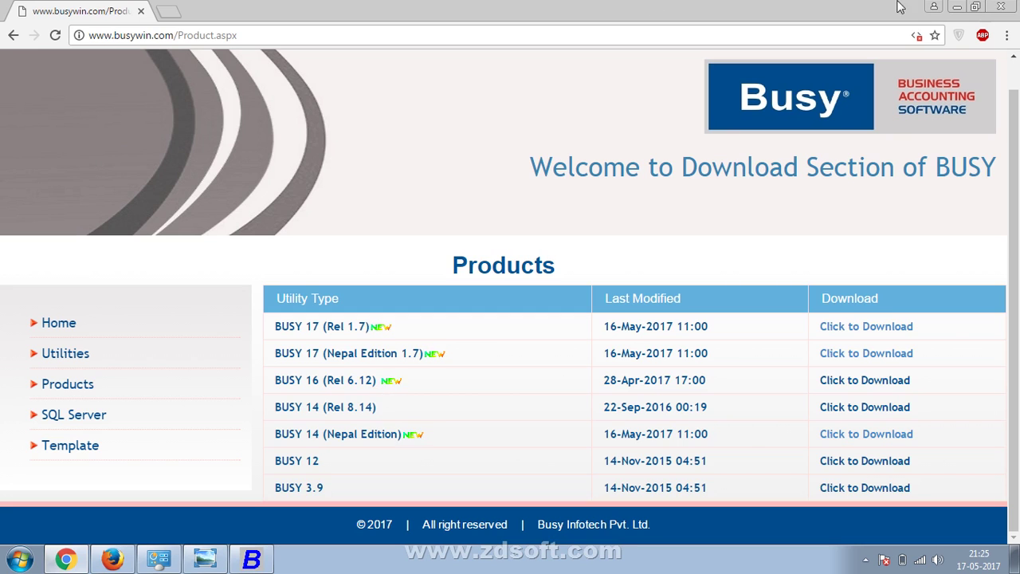
click(952, 5)
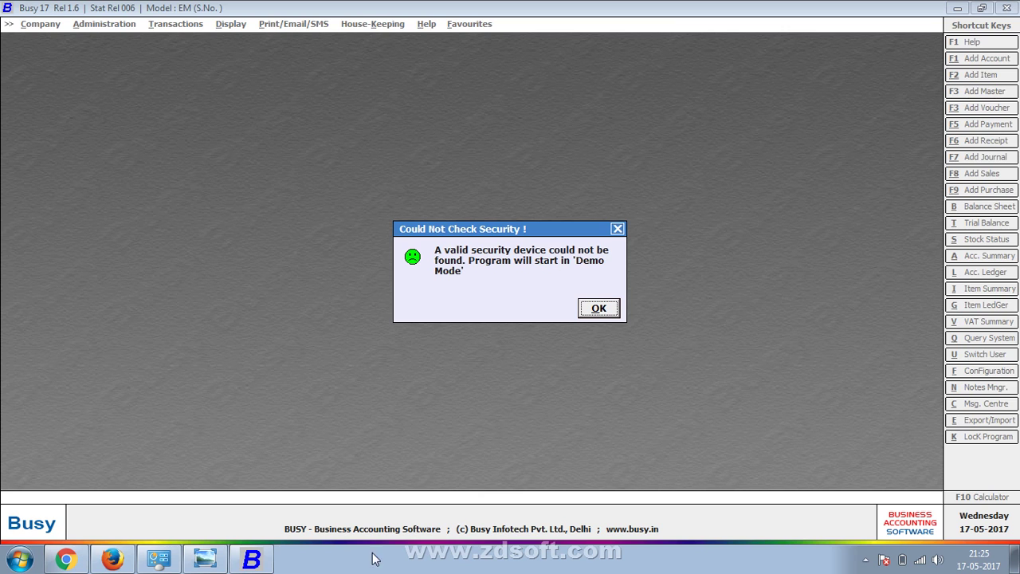
Switch to Windows Photo Viewer and read the notes about the first-start security message, Demo mode and activation on Scan_20170425_145817_015.jpg.
click(205, 558)
scroll(402, 325, up, 5)
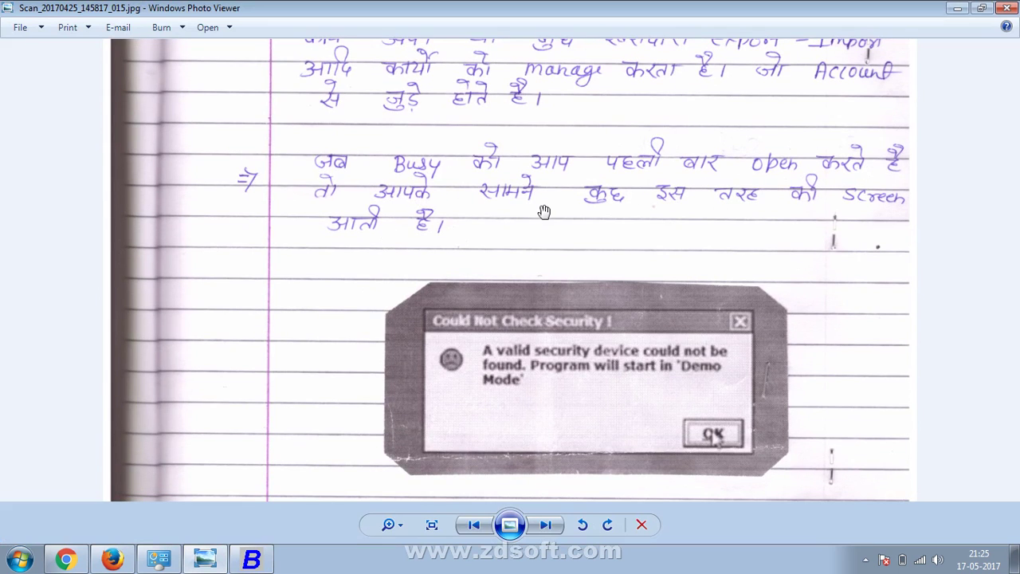
drag(671, 303, 573, 209)
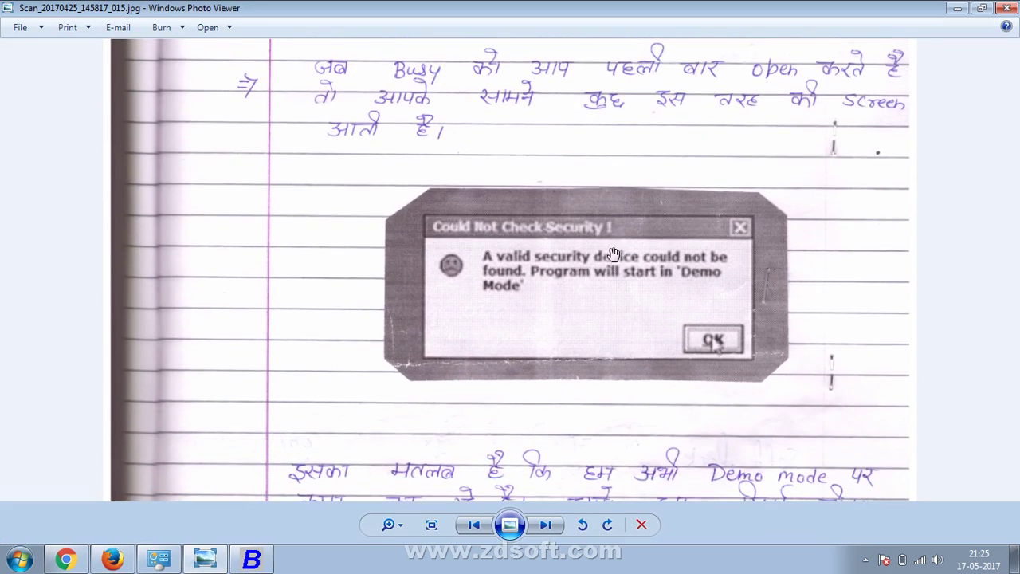
drag(564, 292, 583, 205)
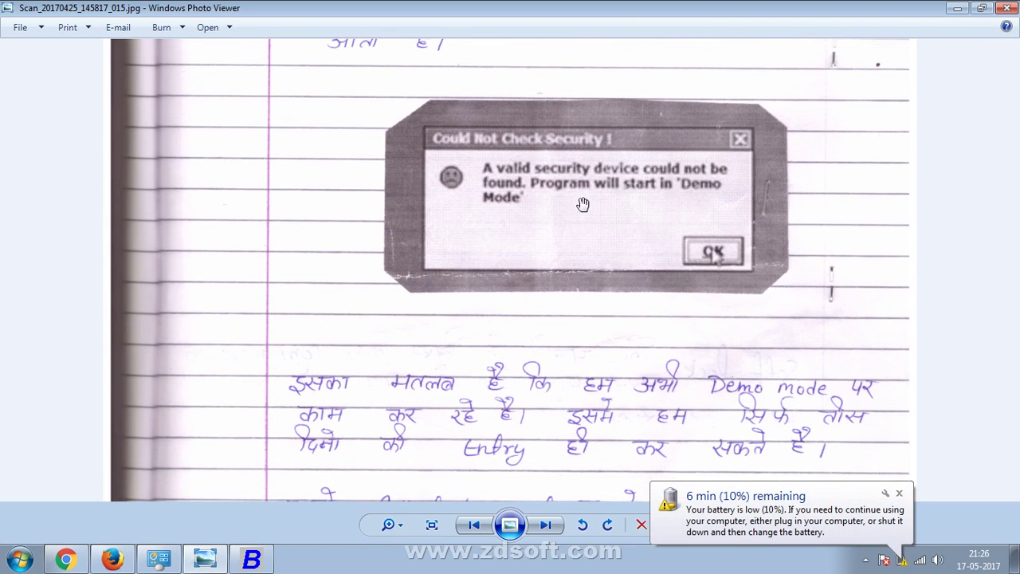
drag(656, 303, 558, 218)
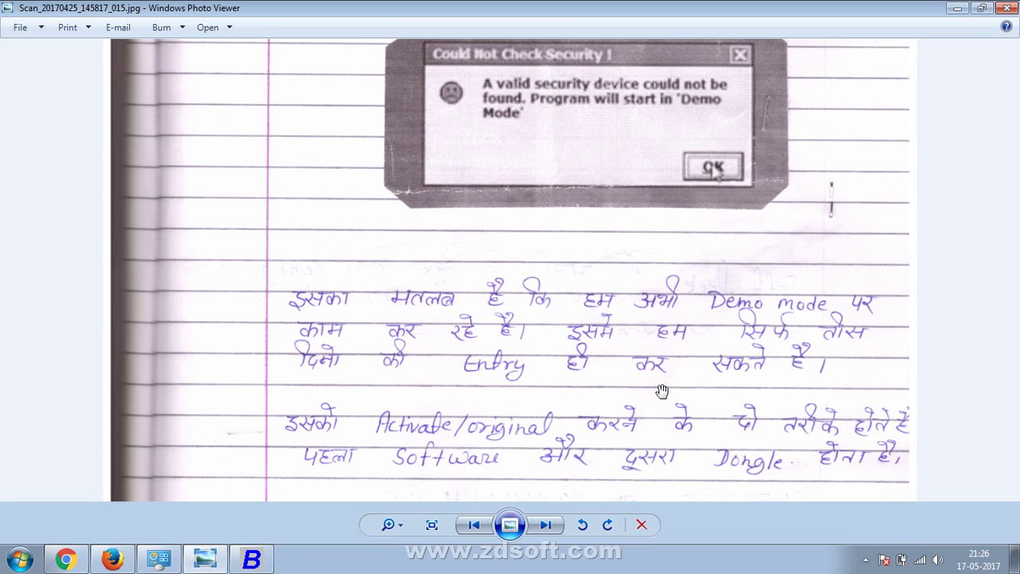
drag(662, 390, 656, 291)
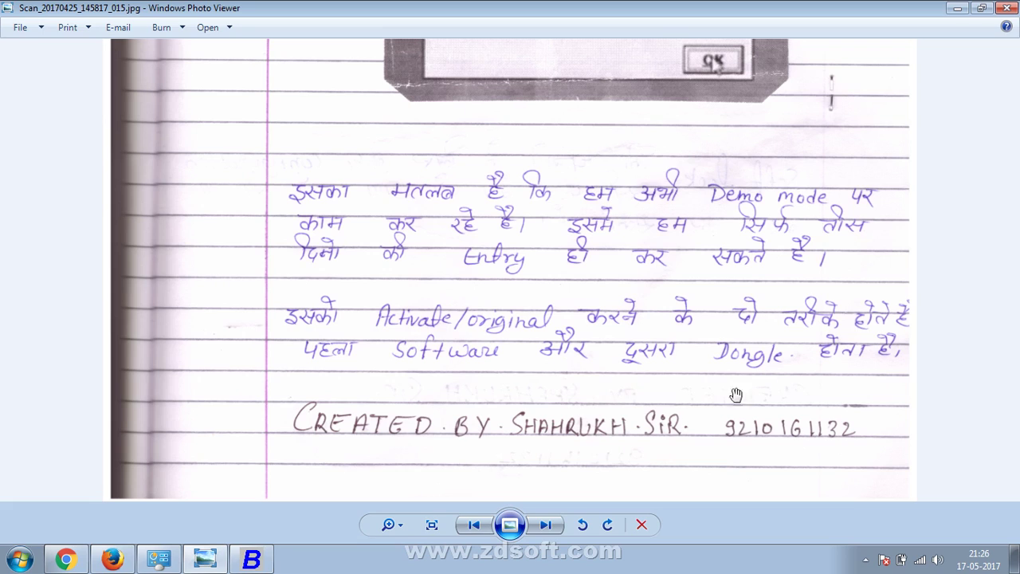
Read the Hard Lock and Soft Lock explanations on Scan_20170425_145817_016.jpg, and switch back to Busy 17.
click(545, 526)
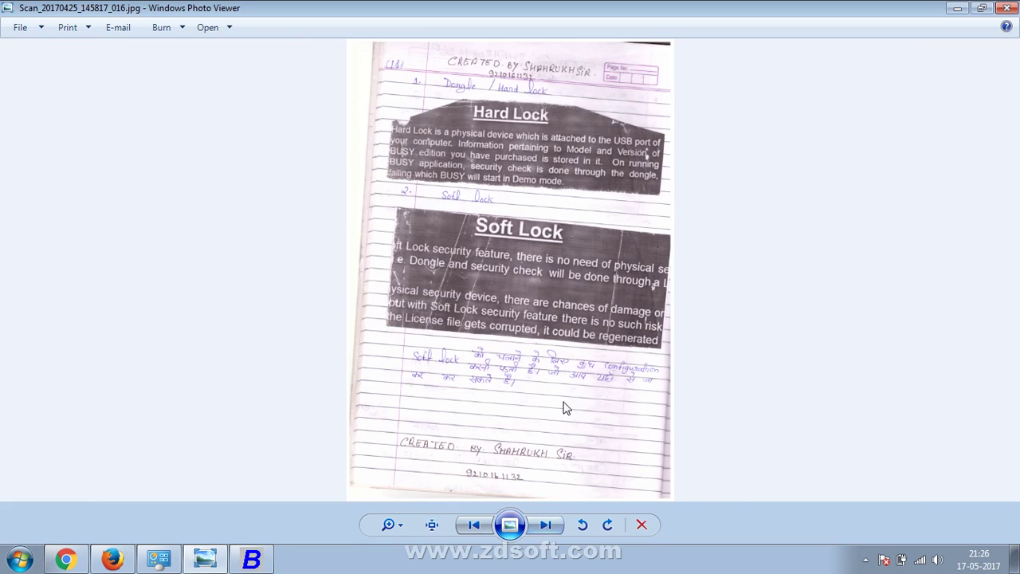
scroll(562, 402, up, 5)
scroll(426, 504, up, 3)
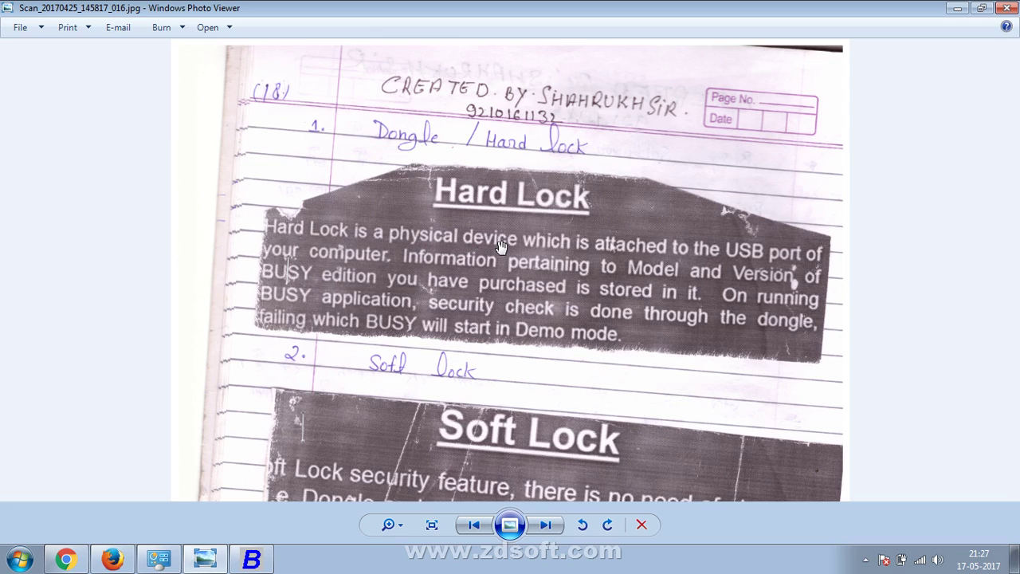
scroll(500, 246, down, 3)
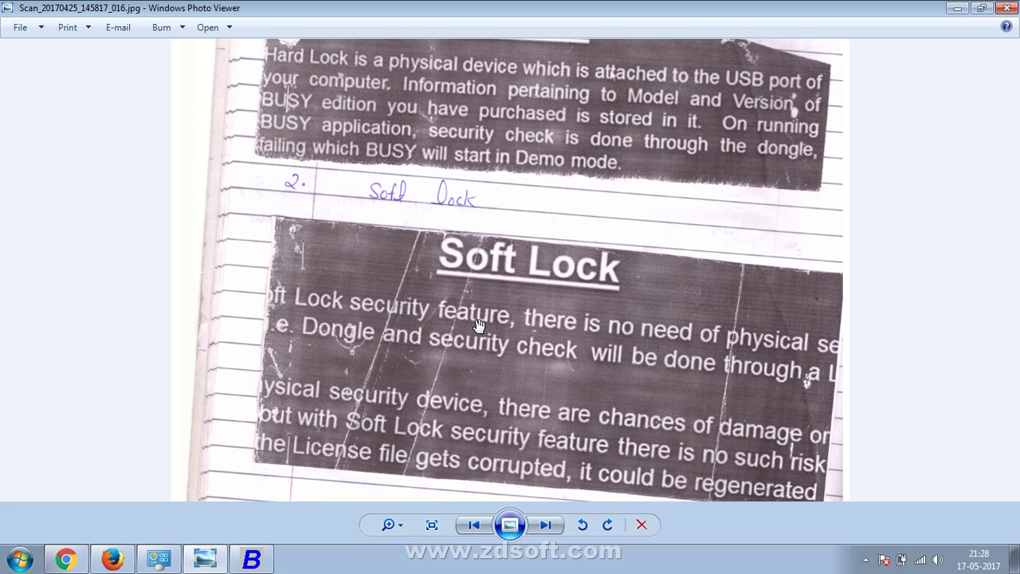
click(255, 561)
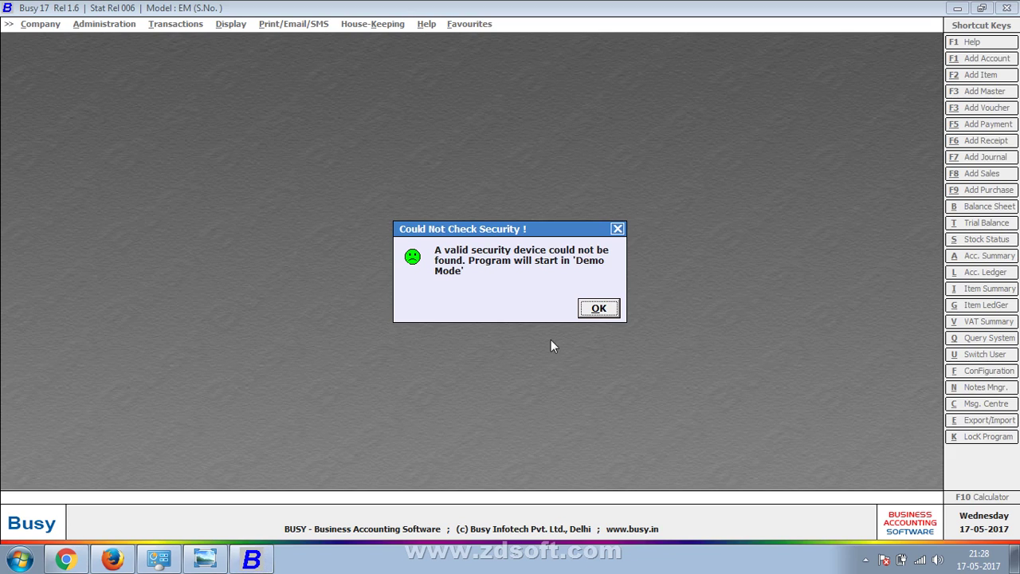
Accept the security message to start in Demo mode and generate the BusySystemInfo.BMF file for this computer under License Management.
click(599, 309)
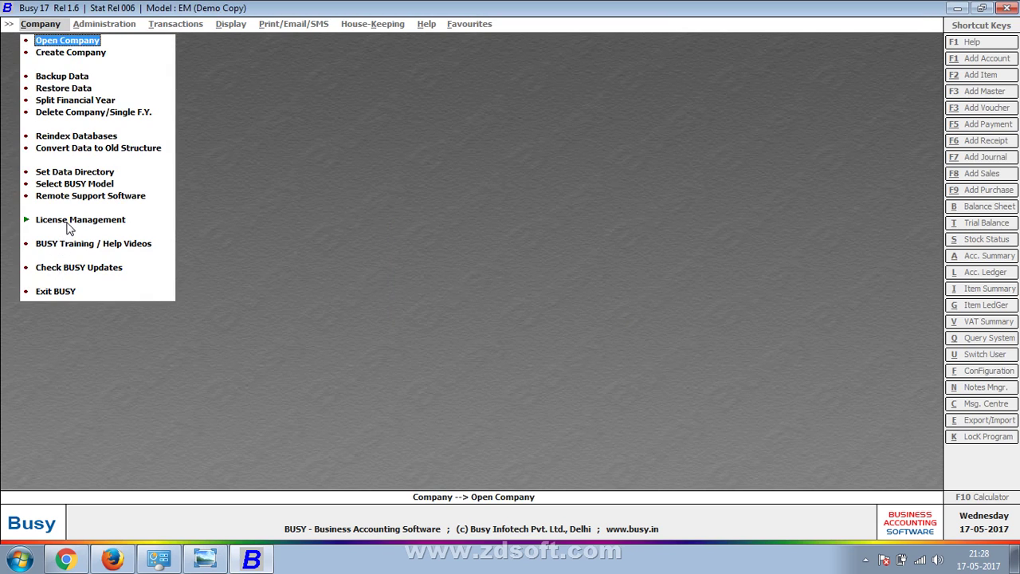
click(68, 223)
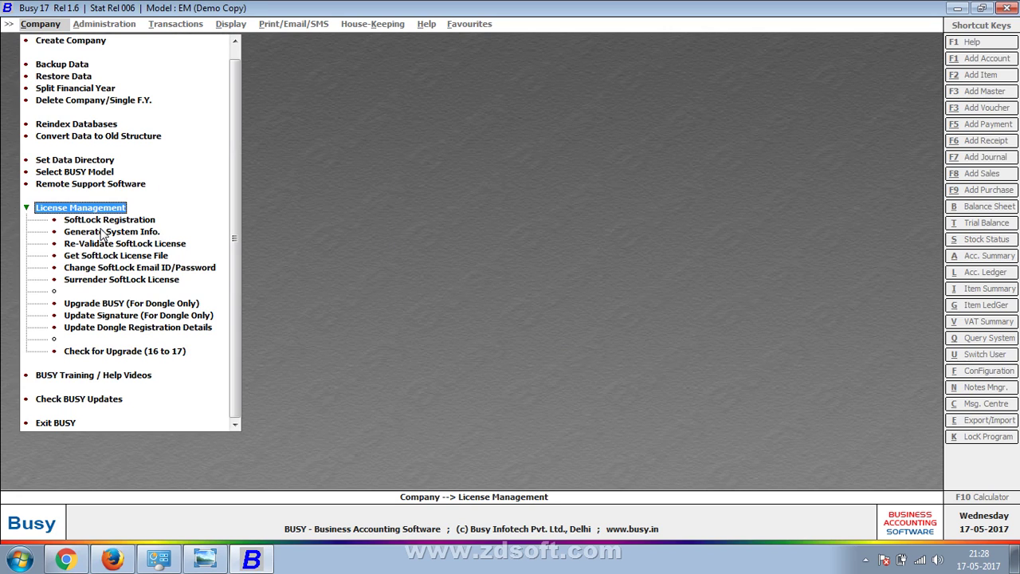
click(101, 230)
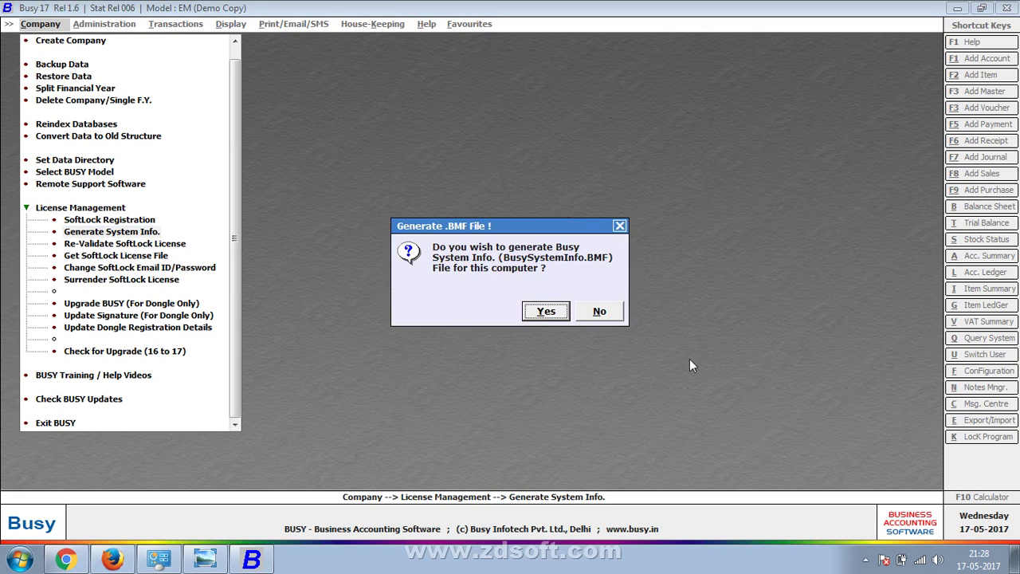
click(545, 312)
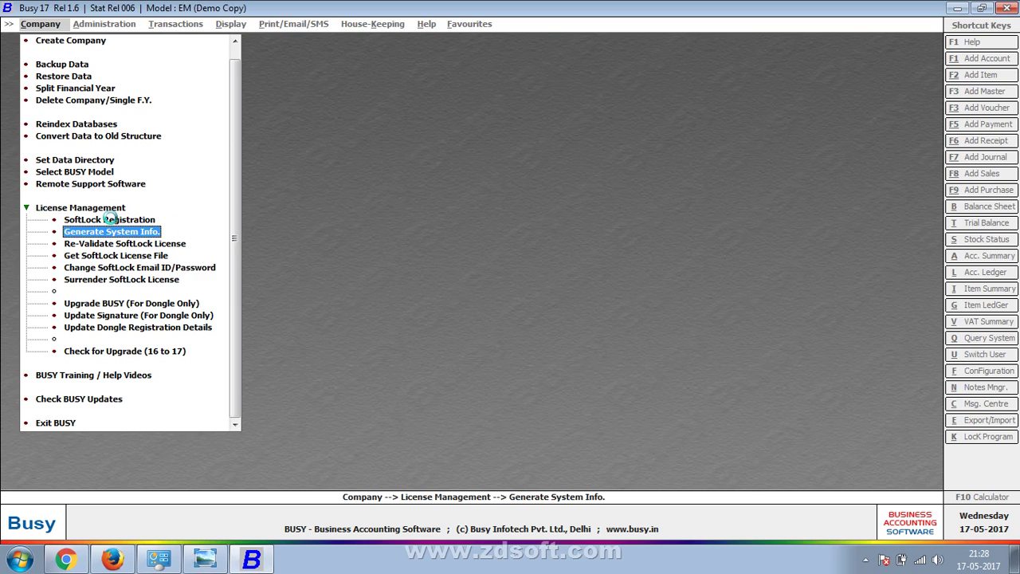
key(Return)
Look over and close the SoftLock Registration form, and switch to Windows Photo Viewer to view the license notes on Scan_20170425_145817_017.jpg.
click(111, 220)
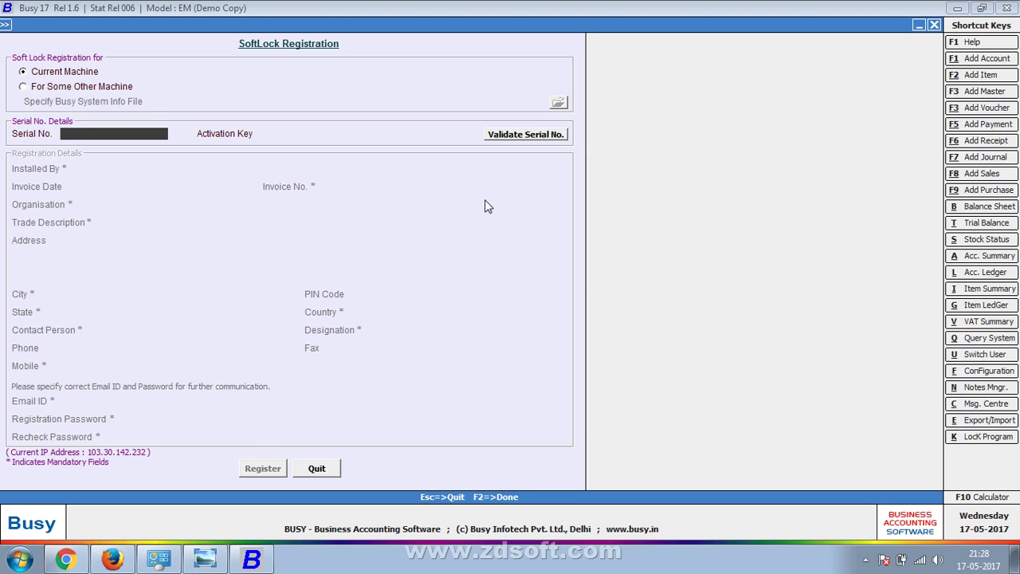
key(Escape)
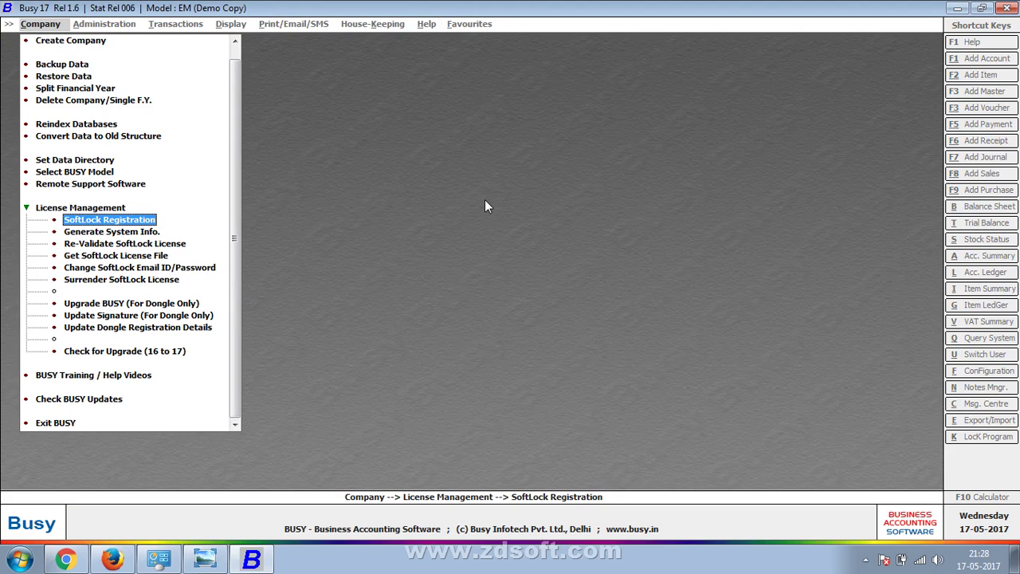
key(alt+Tab)
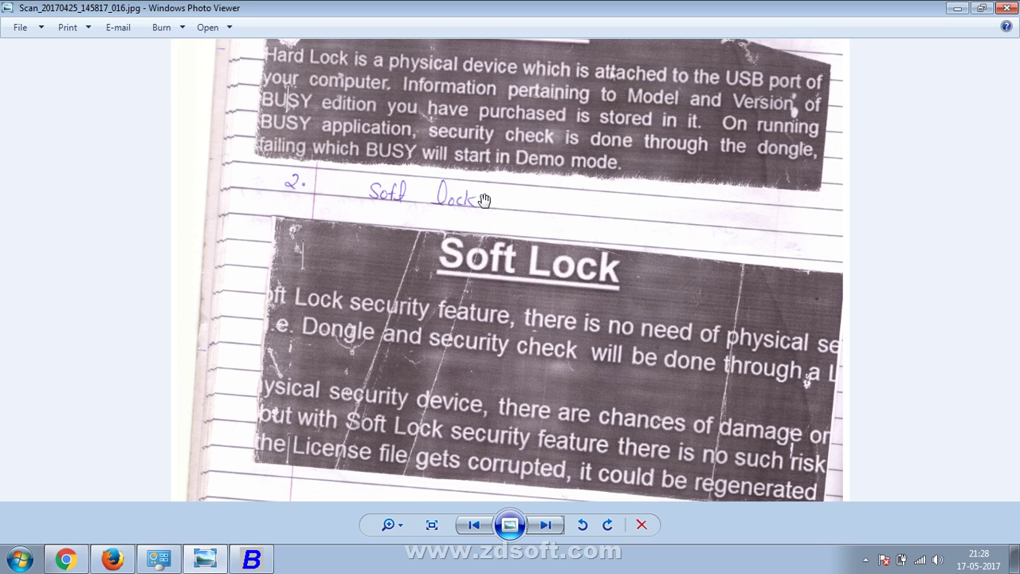
click(547, 525)
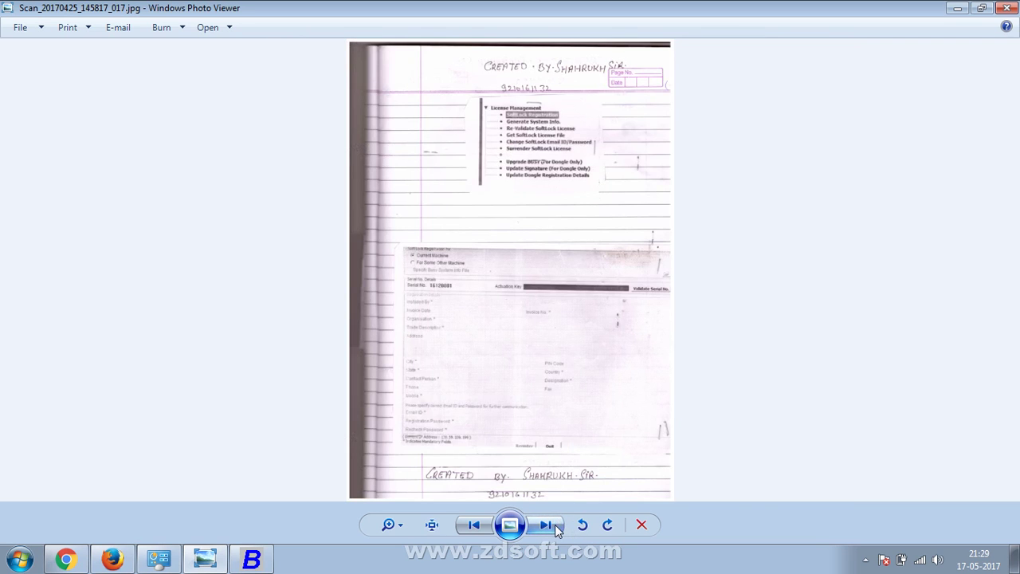
Read the Select BUSY Model notes on Scan_20170425_145817_018.jpg, covering the features of the Basic, Standard and Enterprise editions.
click(556, 528)
scroll(499, 367, up, 3)
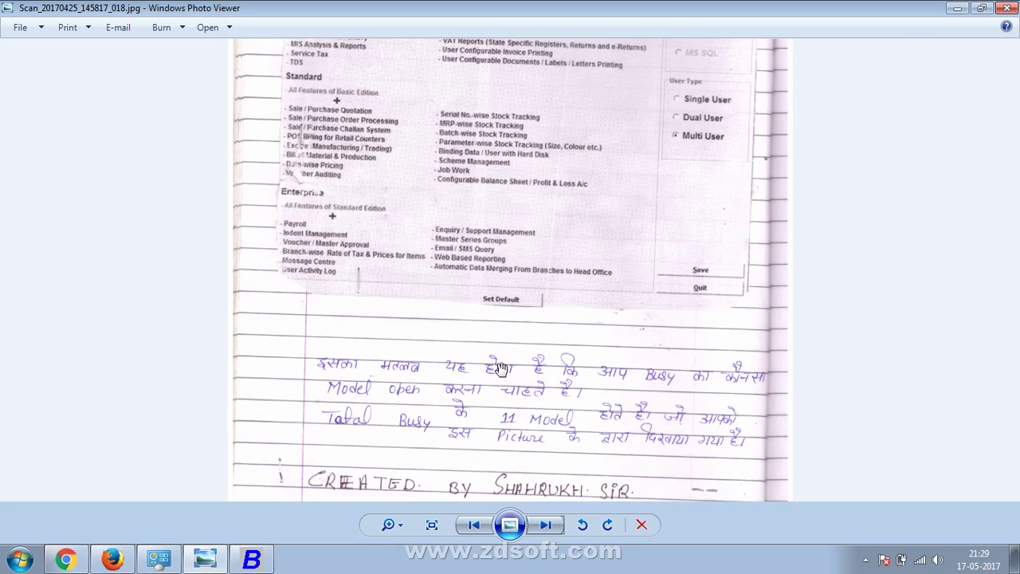
scroll(499, 366, up, 2)
drag(512, 184, 472, 369)
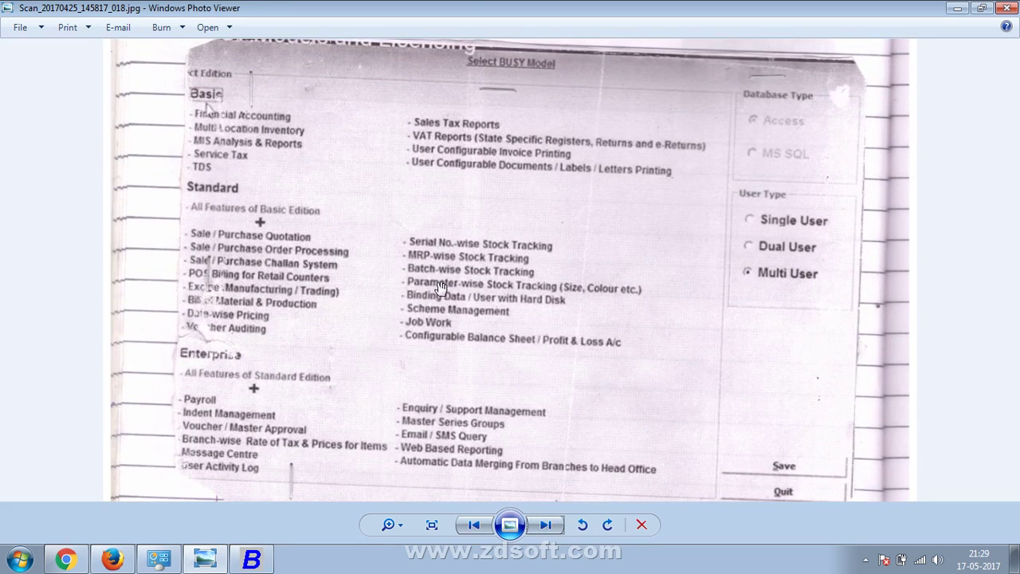
drag(228, 125, 278, 289)
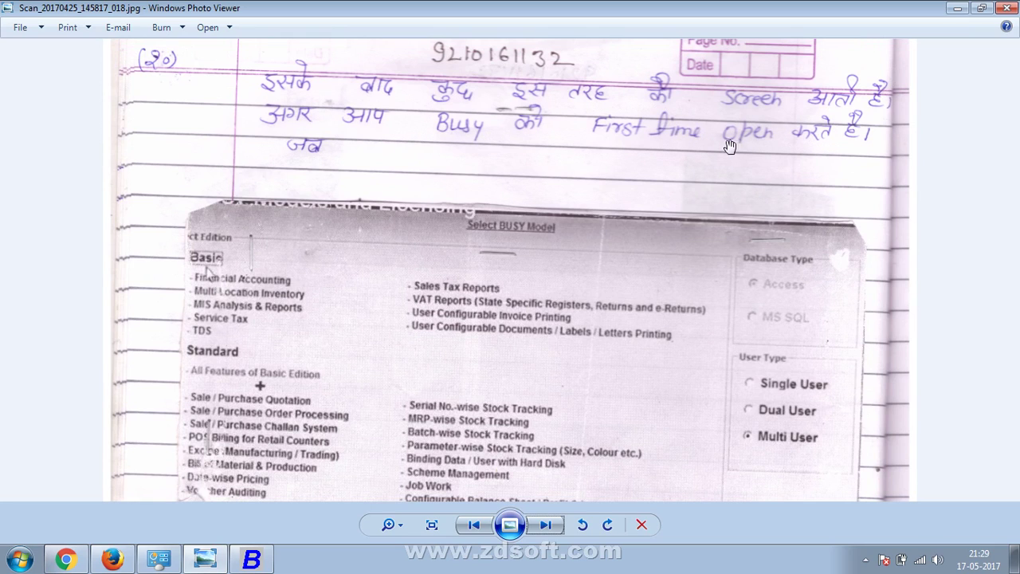
drag(408, 200, 489, 103)
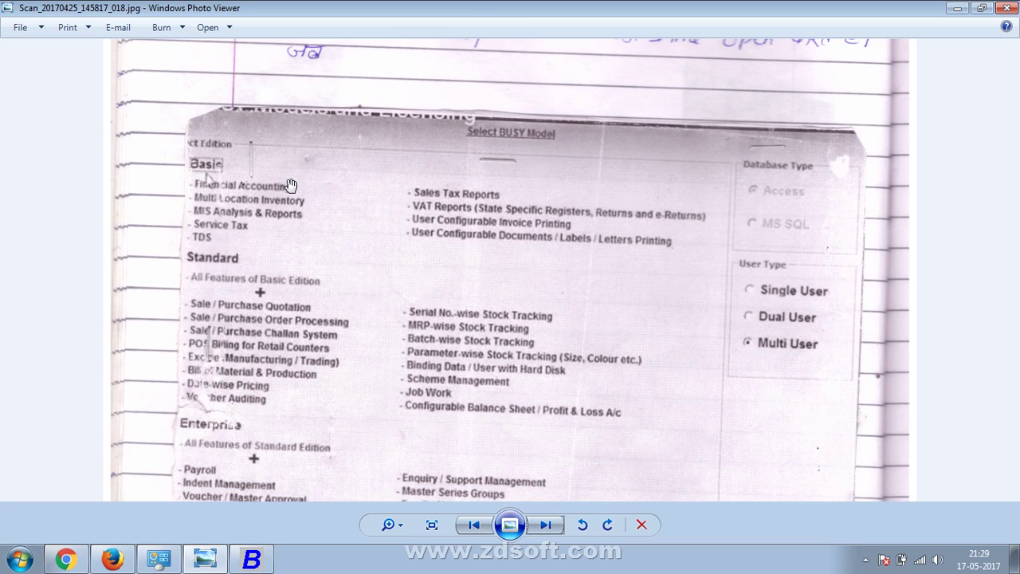
drag(267, 216, 244, 96)
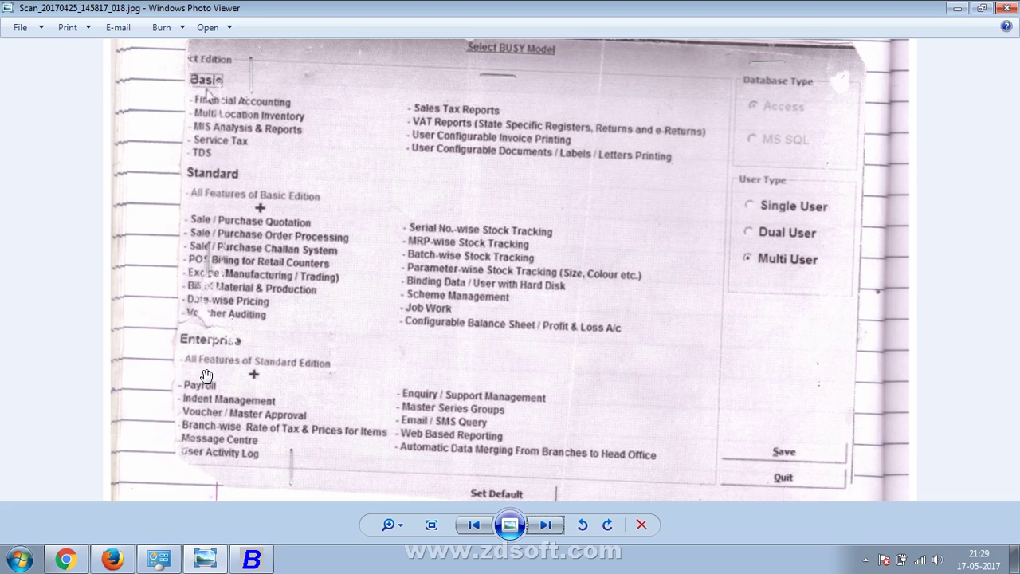
drag(238, 296, 237, 375)
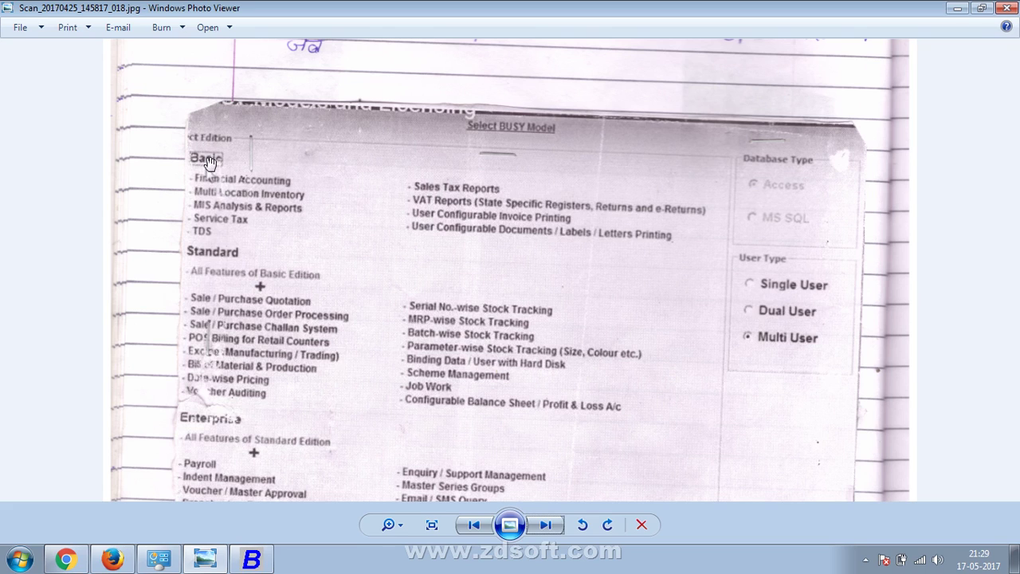
drag(220, 317, 247, 192)
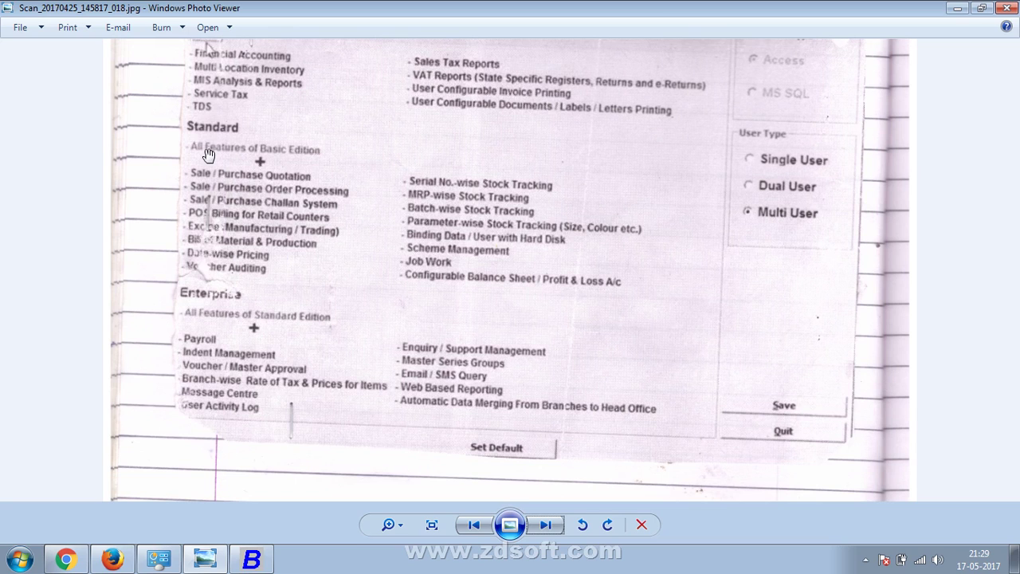
drag(242, 95, 254, 158)
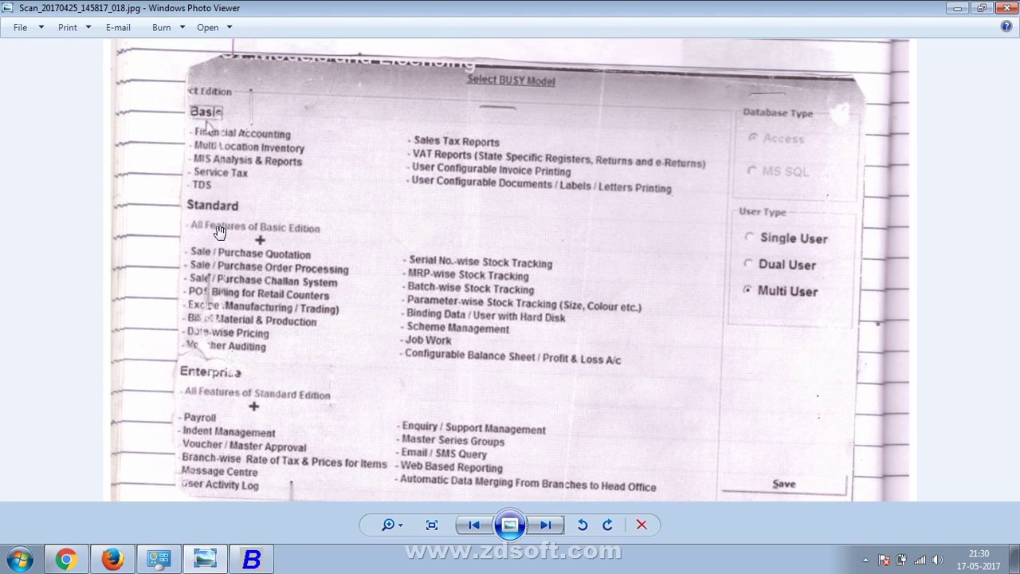
scroll(227, 259, down, 1)
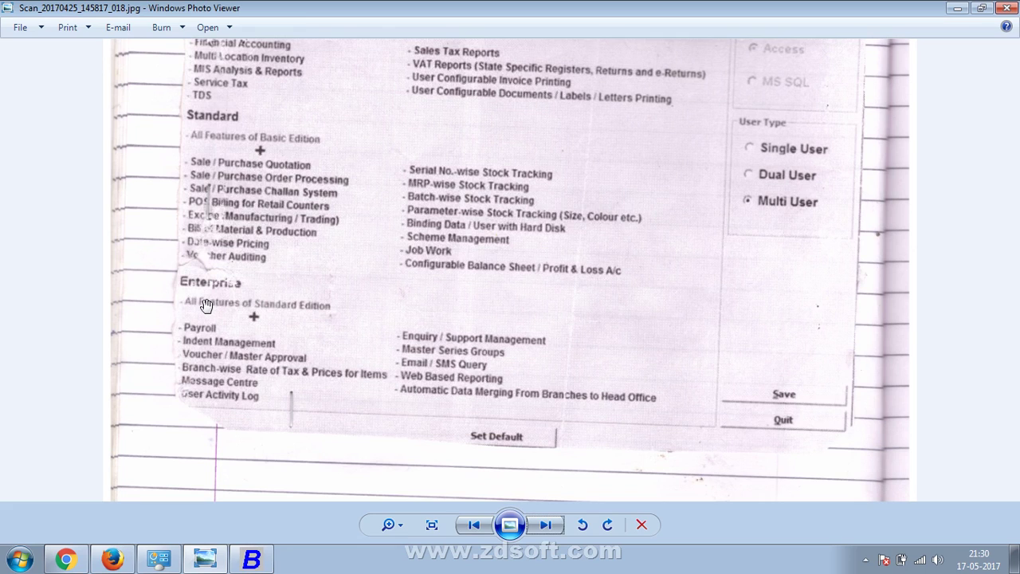
View the model variants on Scan_20170425_145817_019.jpg, and switch to Busy 17 to look over and close the Select BUSY Model form.
click(545, 526)
scroll(513, 423, up, 1)
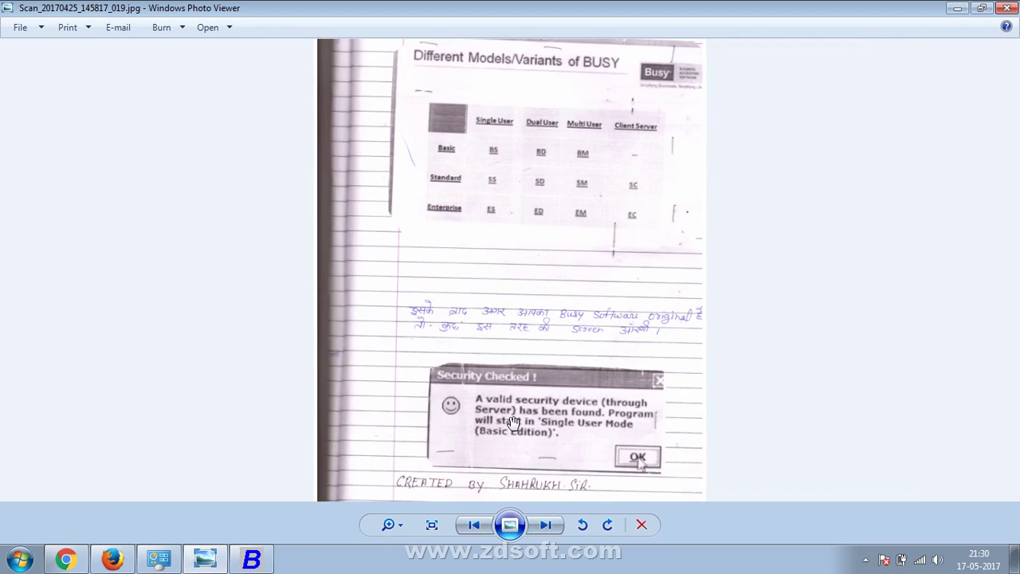
key(alt+Tab)
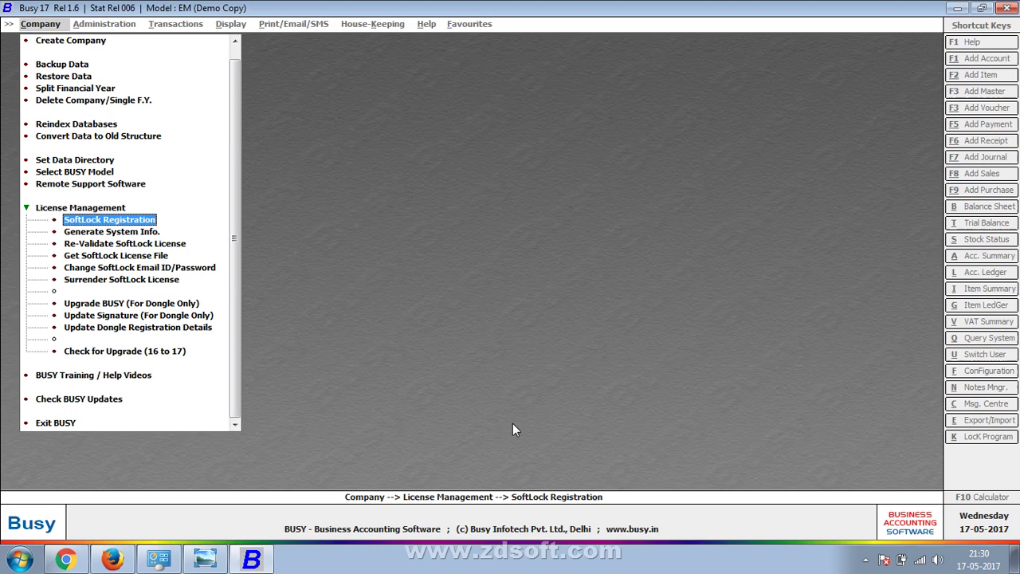
double_click(80, 173)
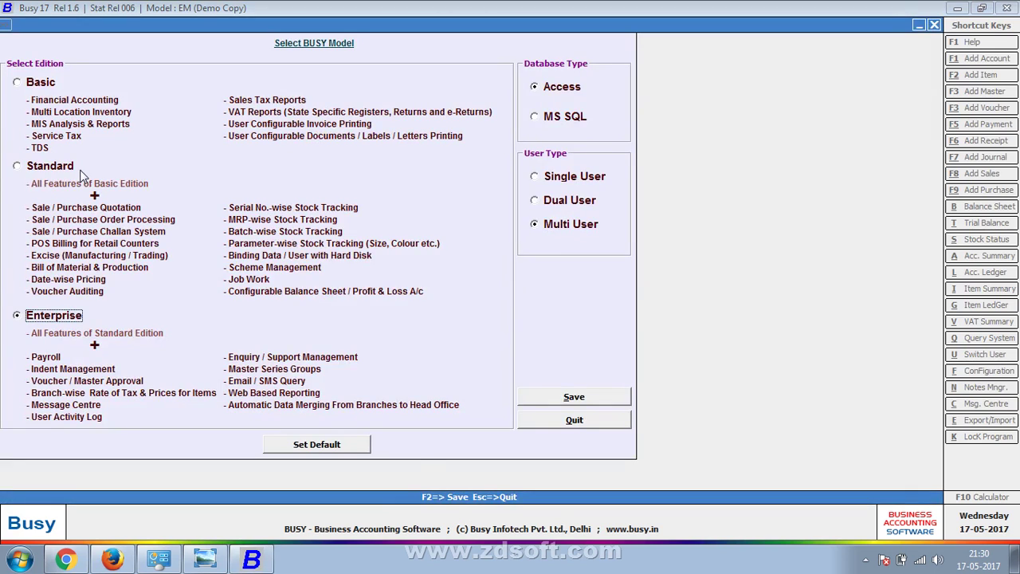
key(Escape)
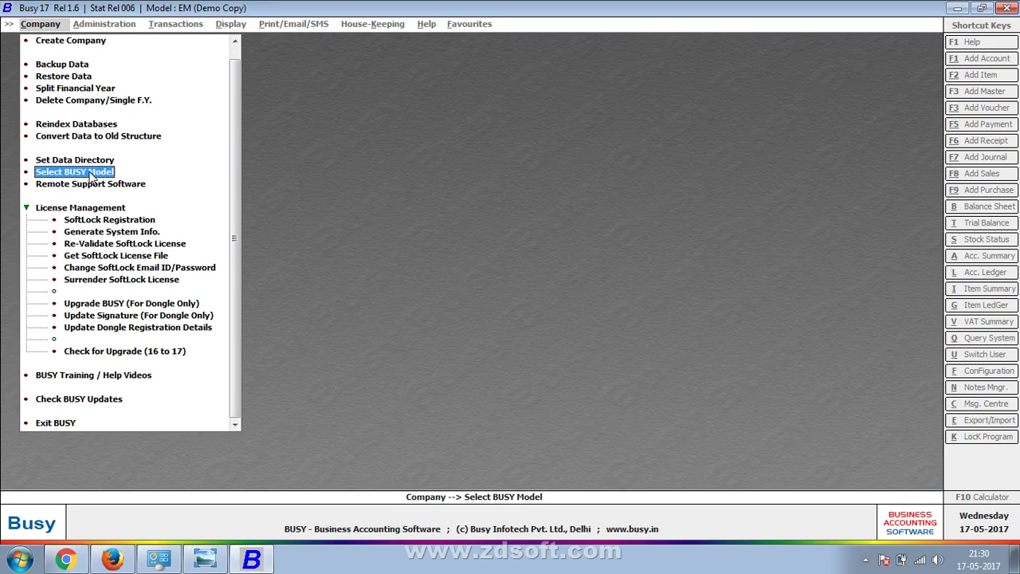
Set the BUSY model to Basic edition with the Single User type, and save the configuration.
double_click(87, 174)
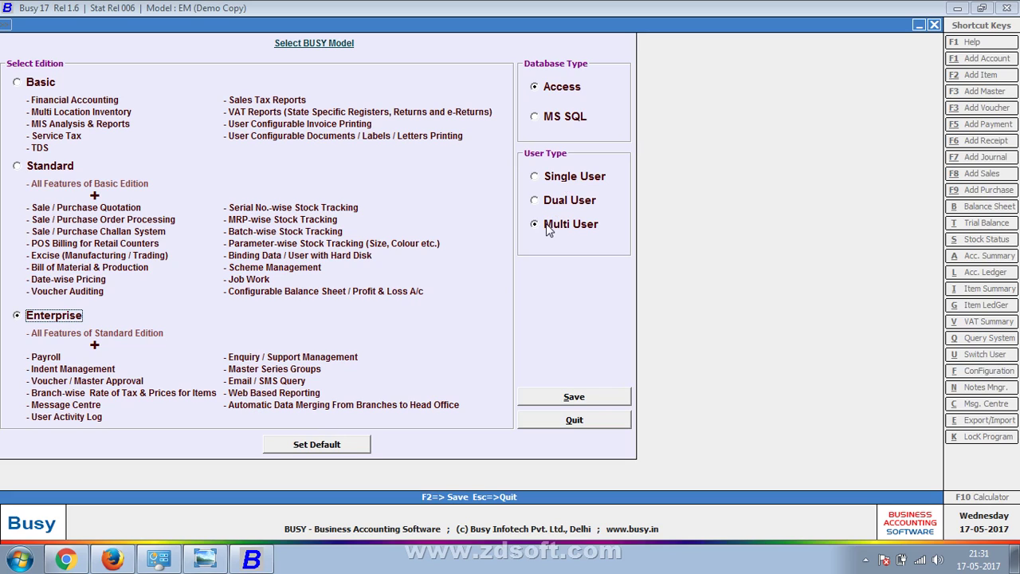
click(42, 84)
click(580, 177)
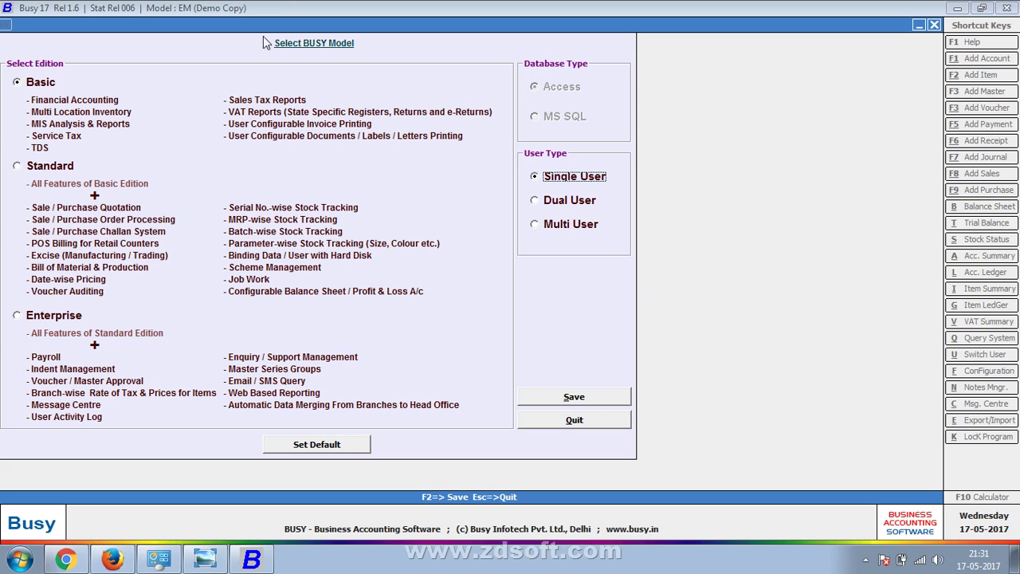
click(571, 403)
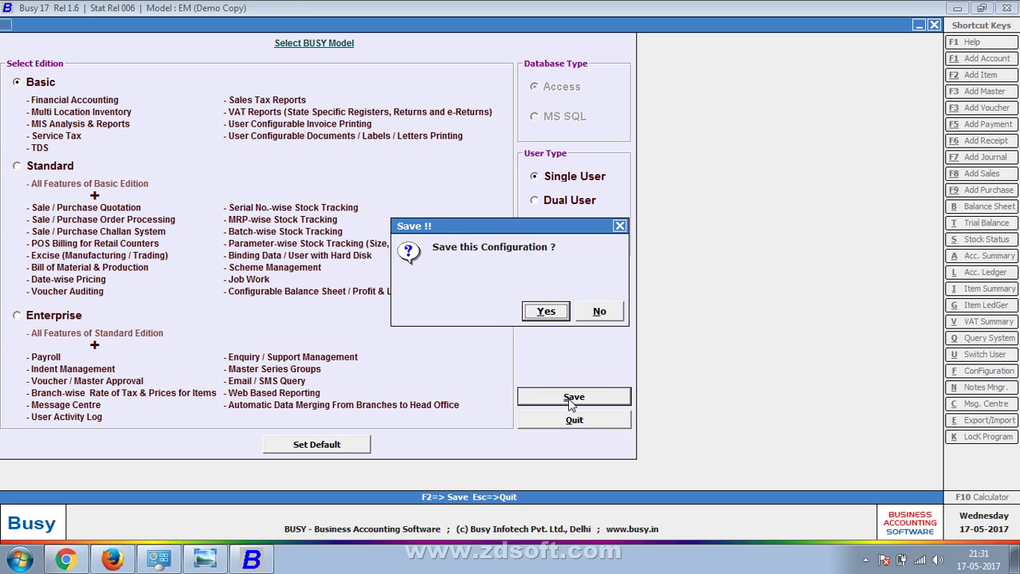
click(537, 311)
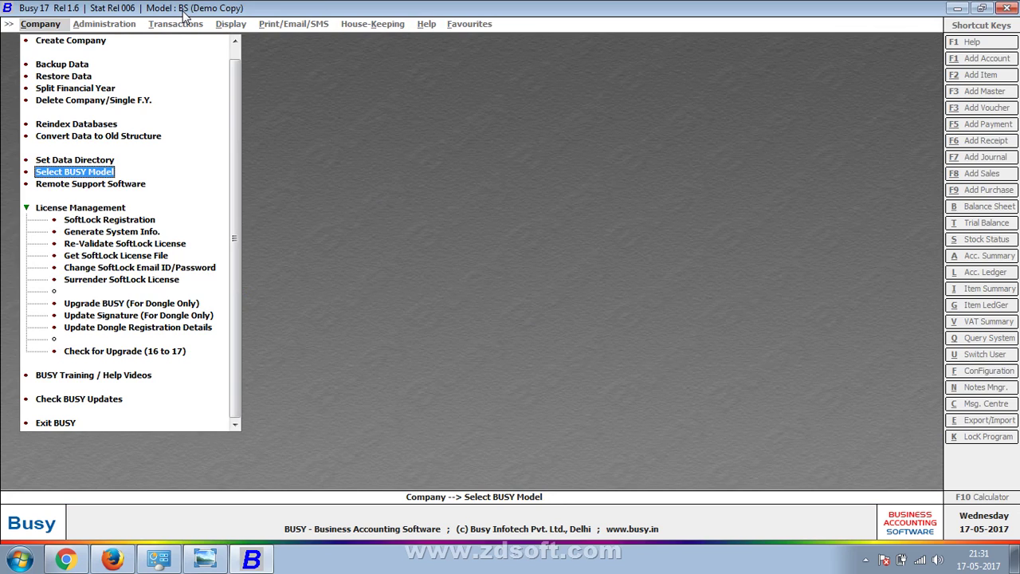
Change the BUSY model's user type to Dual User and save the configuration.
click(86, 173)
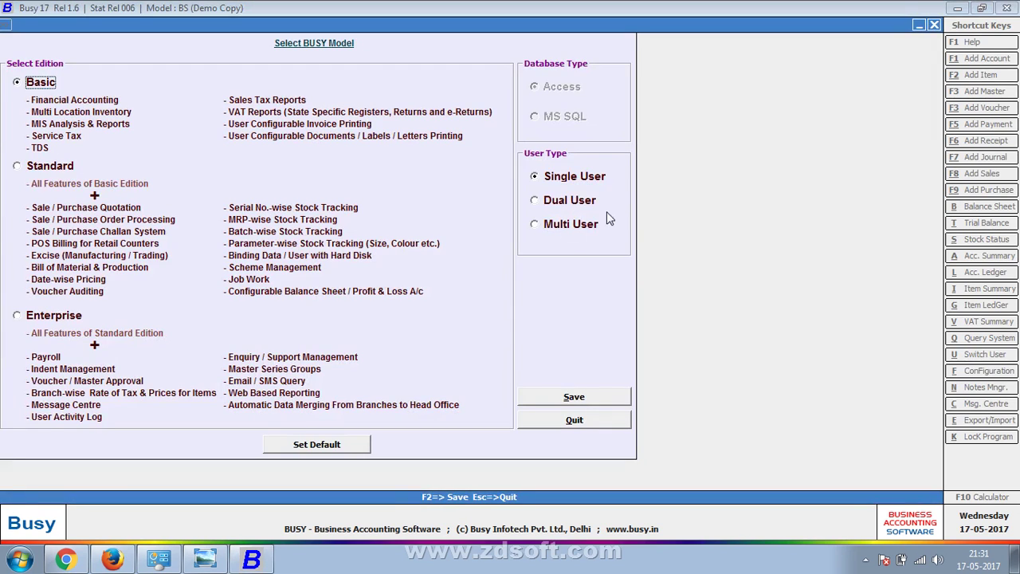
click(586, 203)
click(591, 396)
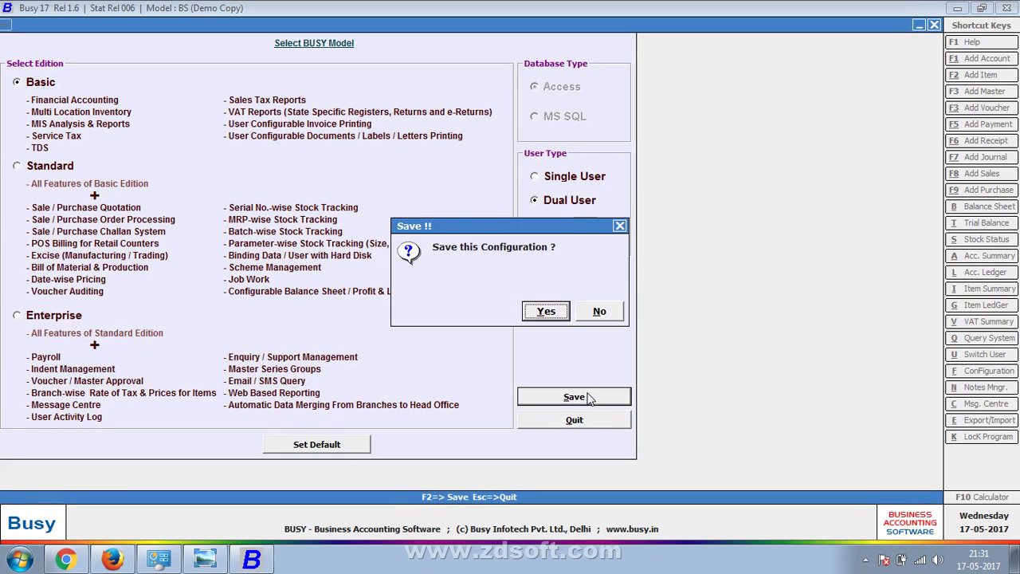
click(546, 312)
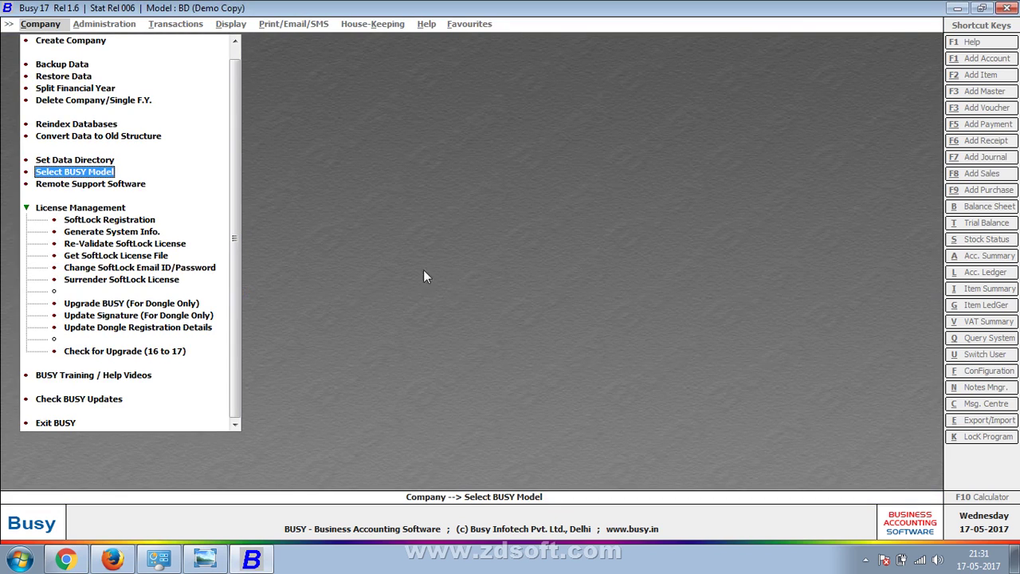
Change the BUSY model's user type to Multi User and save the configuration.
click(118, 174)
click(539, 226)
click(558, 398)
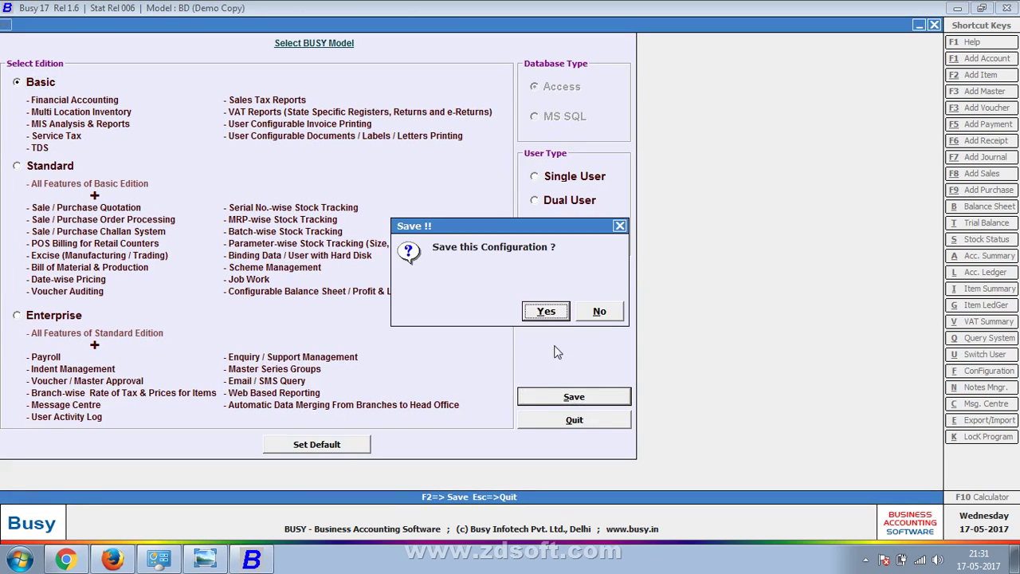
click(544, 311)
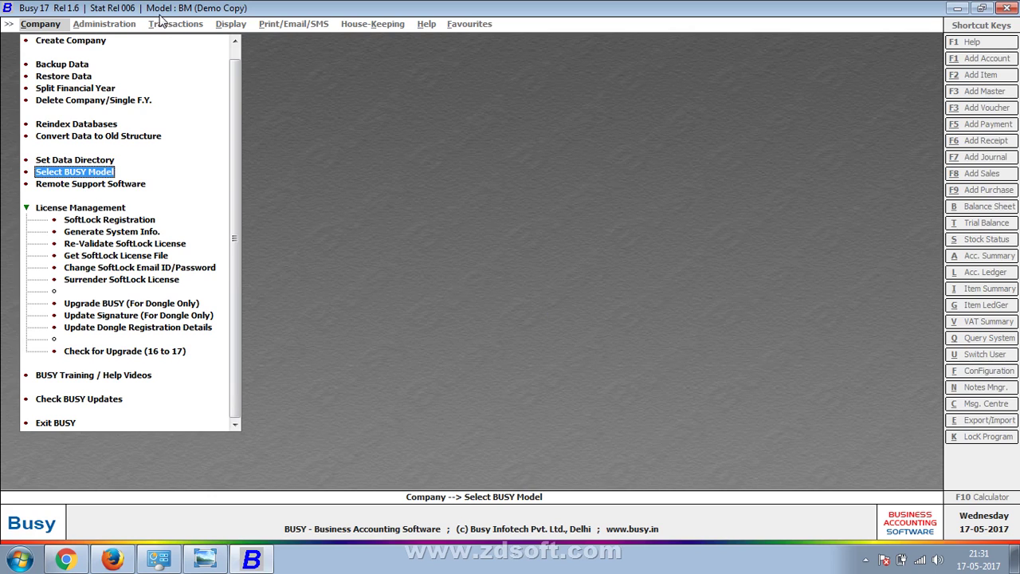
Reopen the Select BUSY Model form, and switch to Windows Photo Viewer to read the variants table and Security Checked notes on Scan_20170425_145817_019.jpg.
click(72, 174)
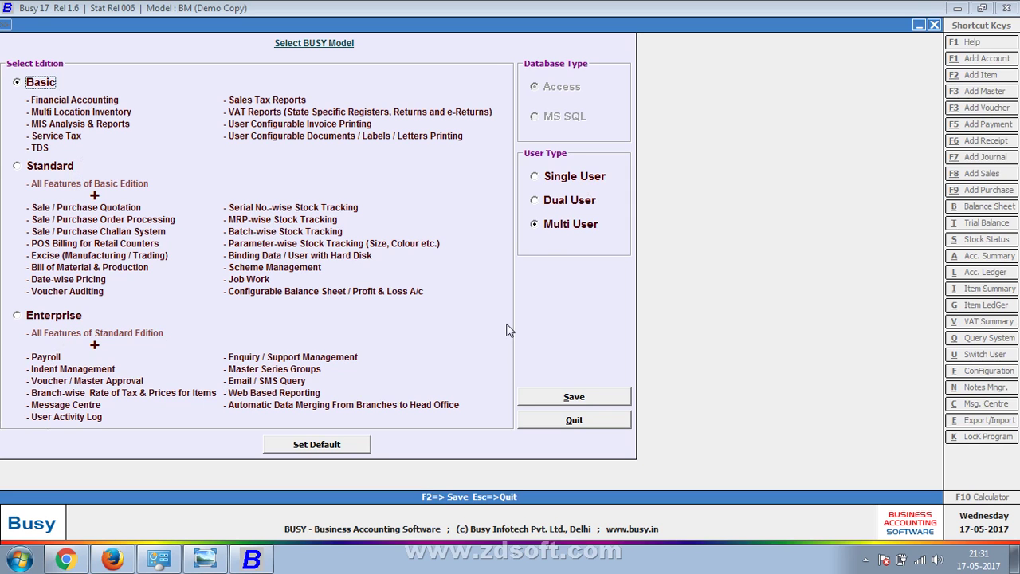
click(206, 559)
scroll(558, 281, up, 3)
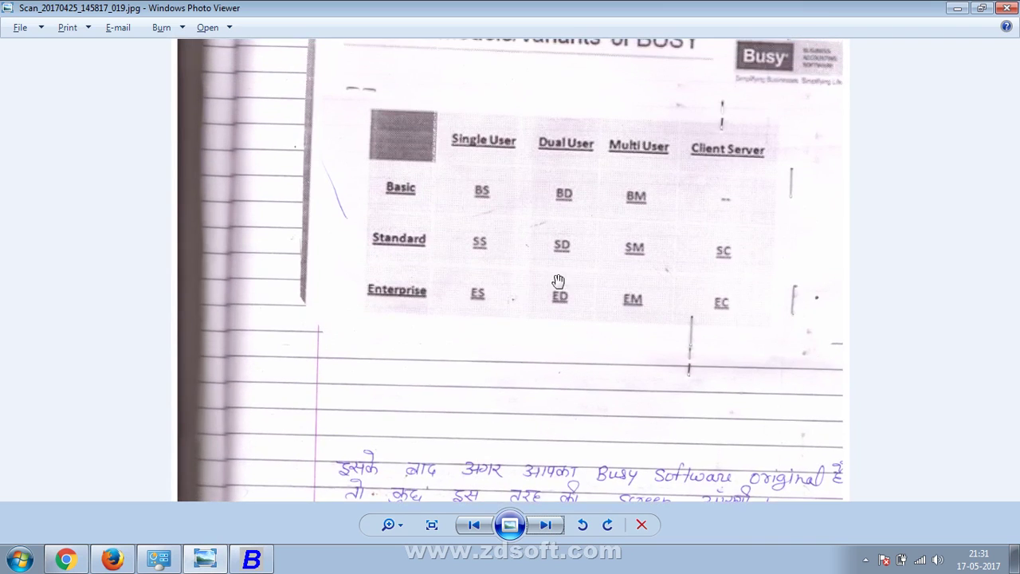
drag(558, 282, 667, 231)
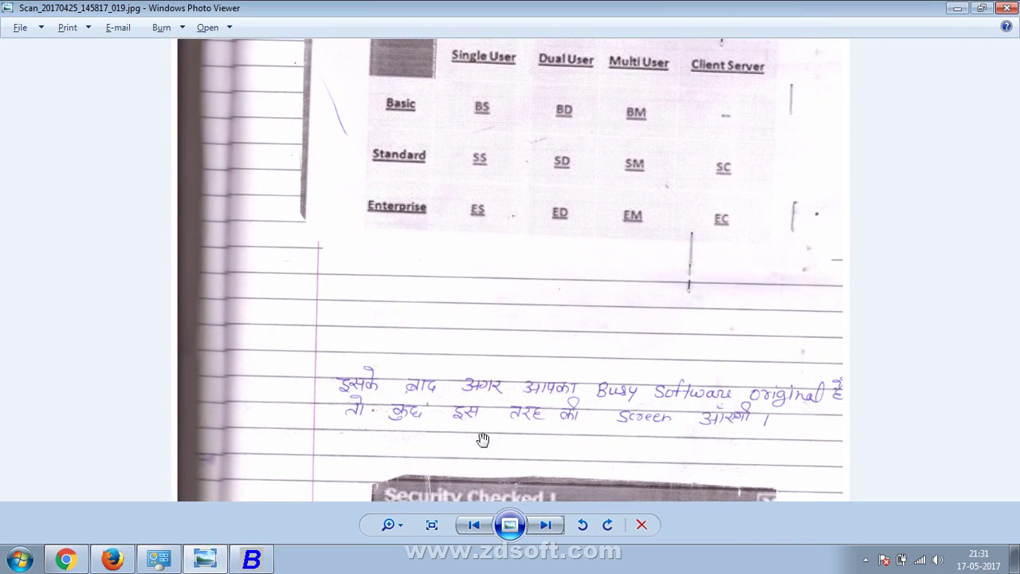
drag(509, 225, 458, 381)
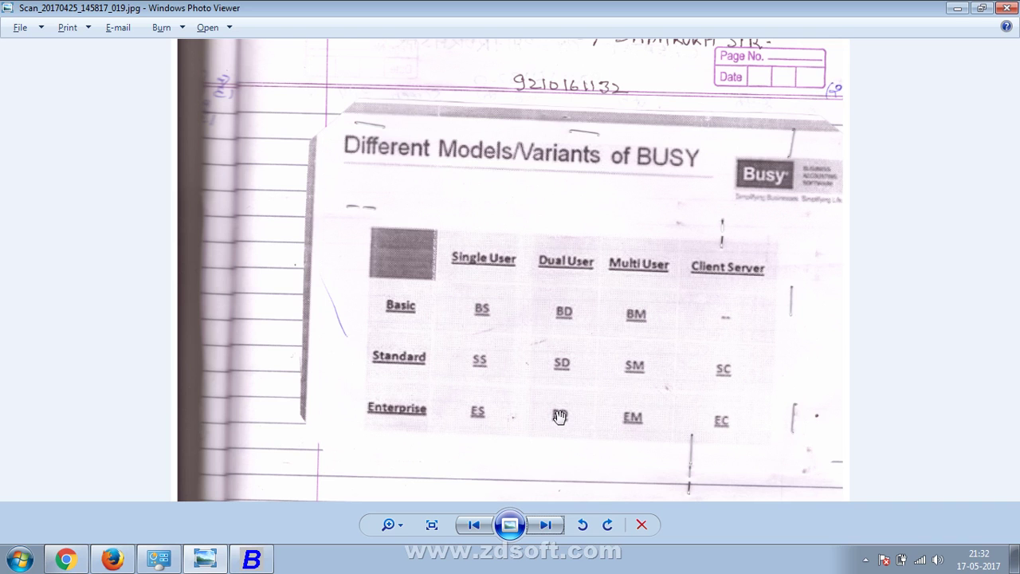
drag(529, 476, 597, 6)
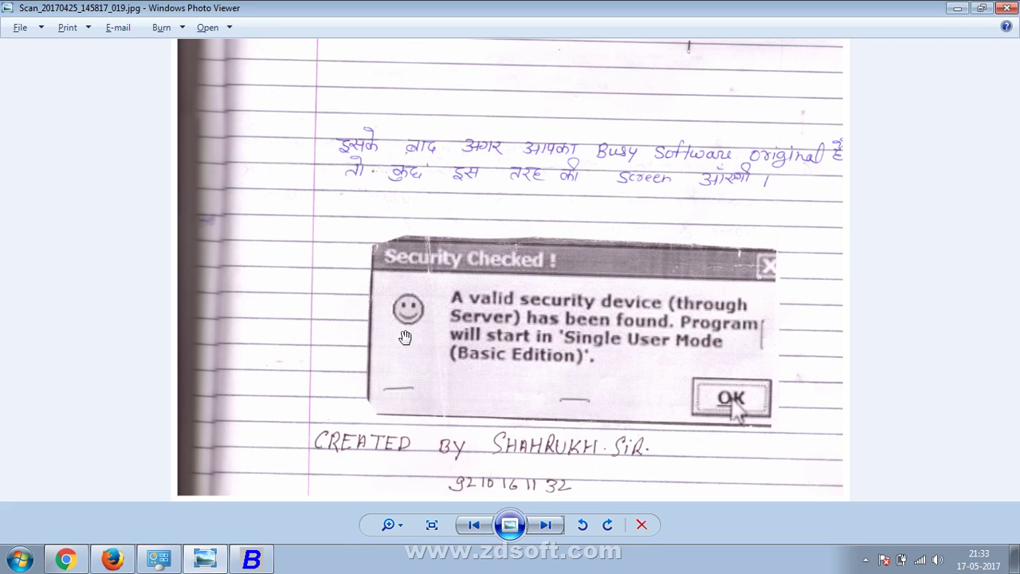
Advance the scanned notes to Scan_20170425_145817_020.jpg, and switch back to Busy 17 to quit the Select BUSY Model form without saving.
click(541, 525)
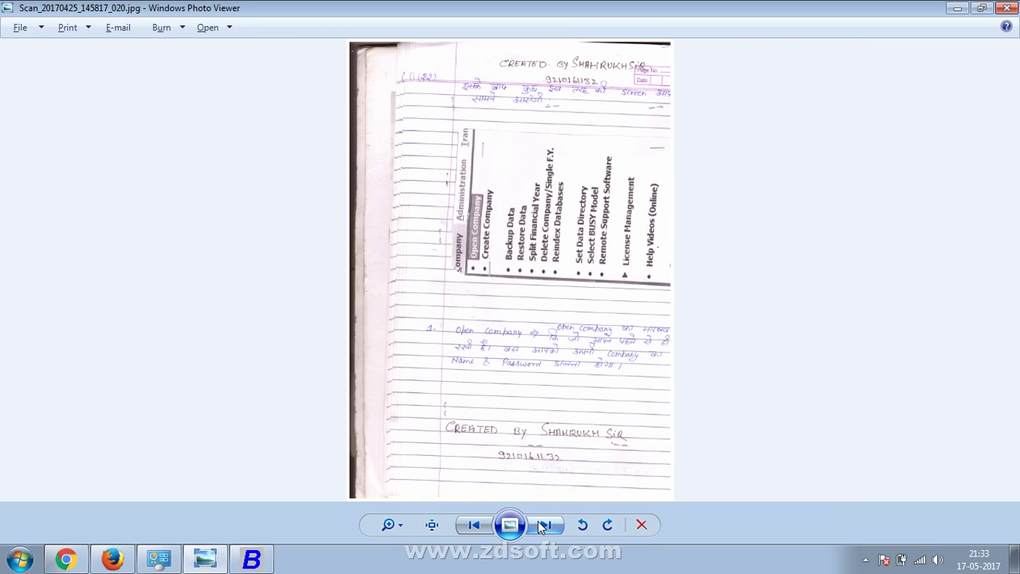
click(958, 8)
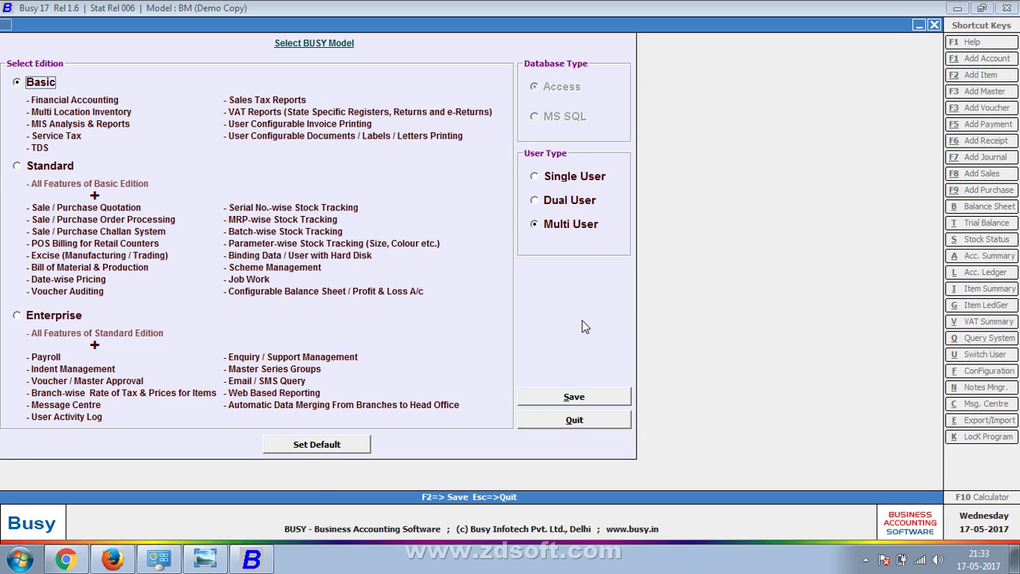
key(Escape)
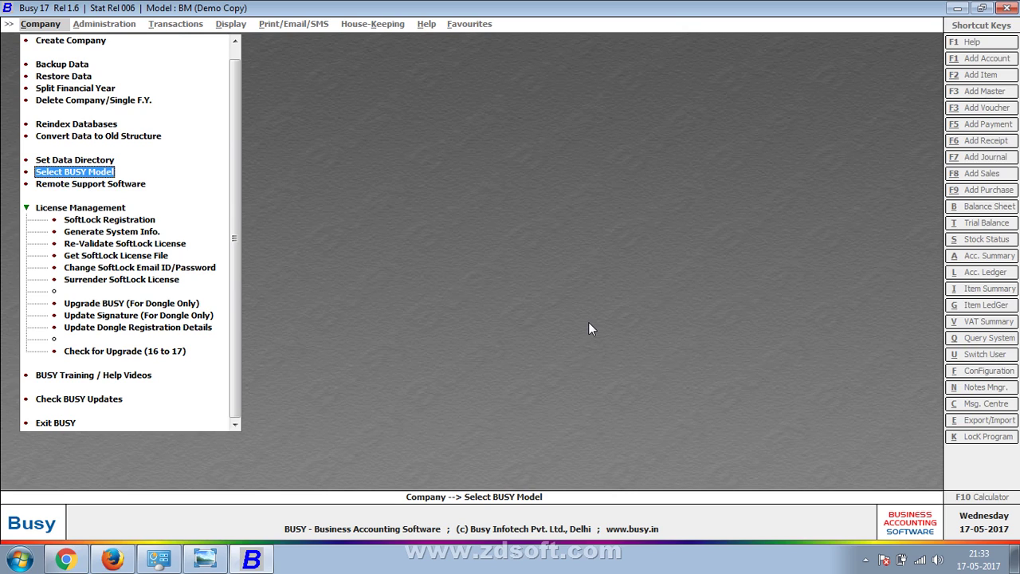
Show the Windows desktop and refresh it.
right_click(532, 557)
click(578, 504)
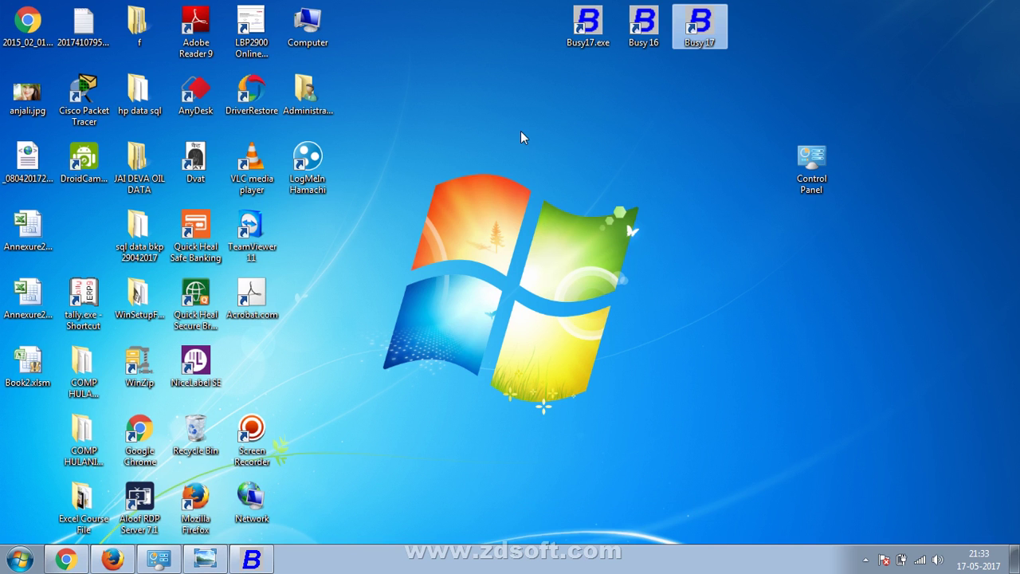
right_click(523, 136)
click(573, 179)
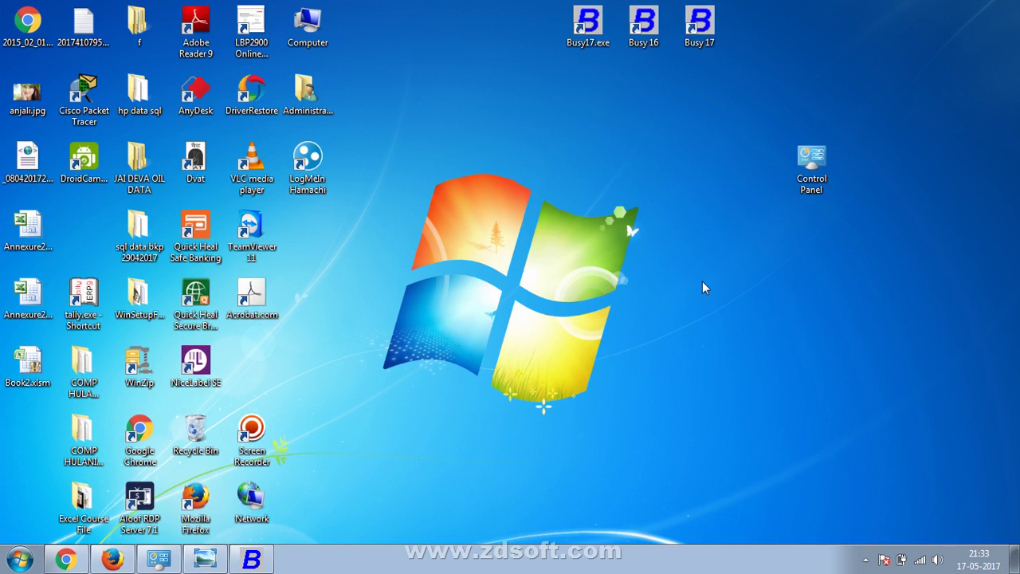
click(867, 561)
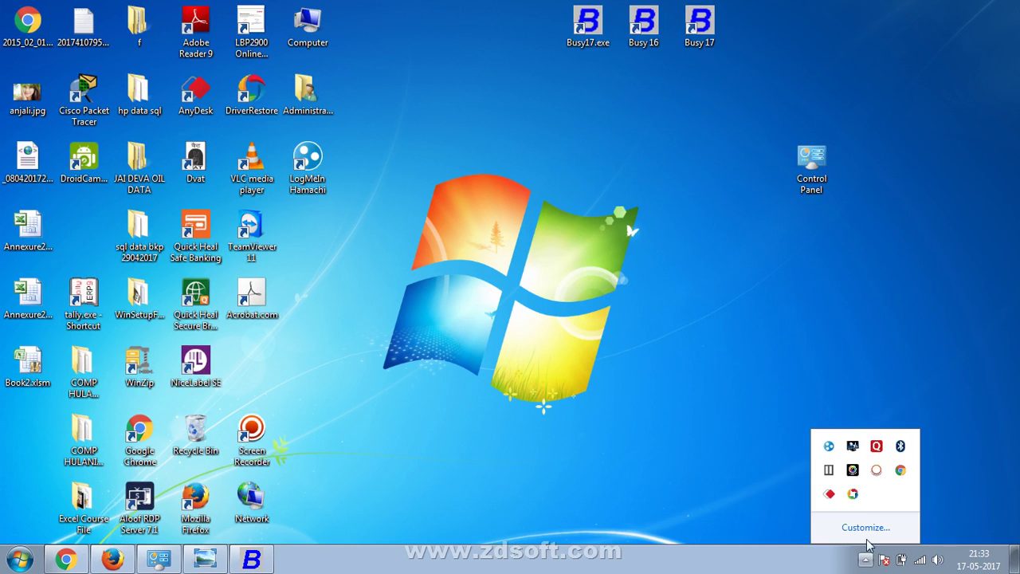
mouse_move(874, 473)
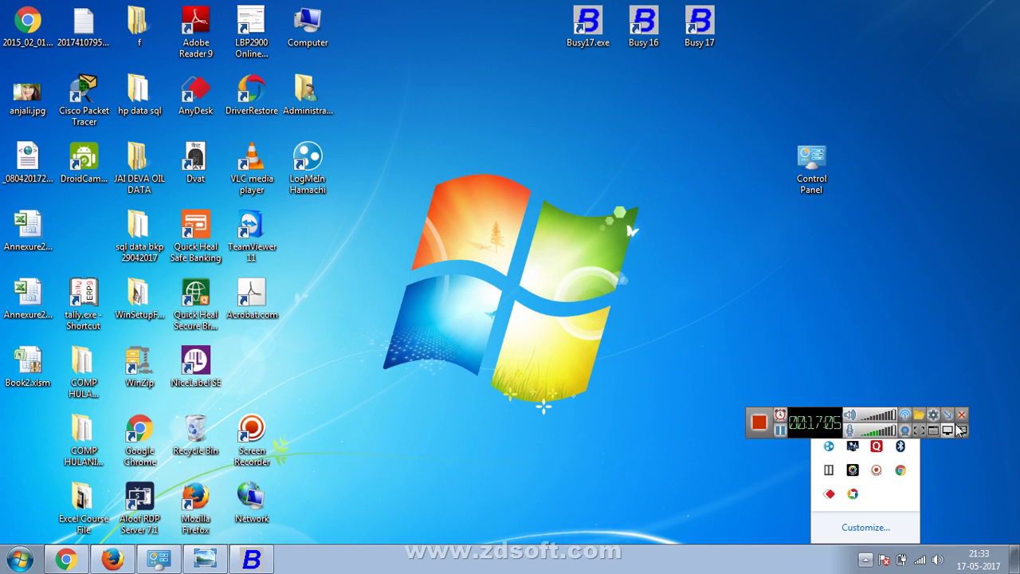